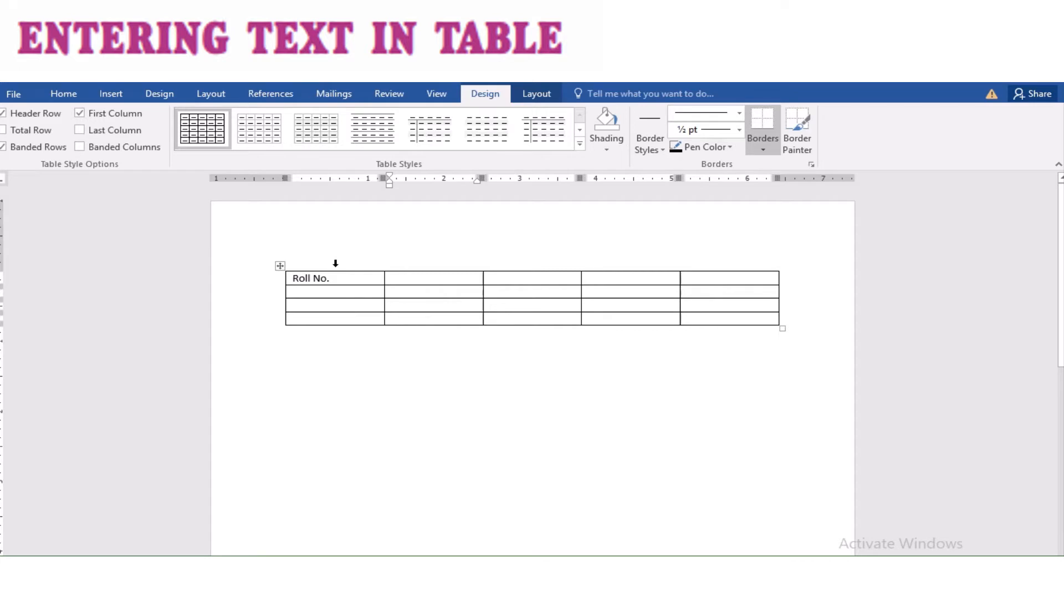
# Step: Enter the header labels Name, Class and Marks in the cells after Roll No
pyautogui.write('Name')
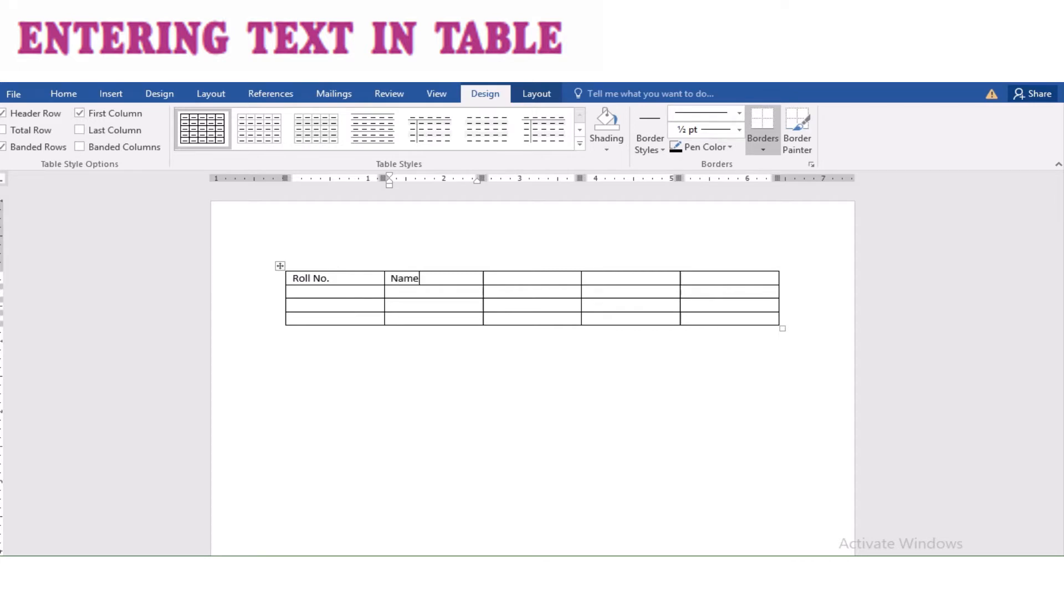
pyautogui.press('Tab')
pyautogui.write('Class')
pyautogui.press('Tab')
pyautogui.write('Marks')
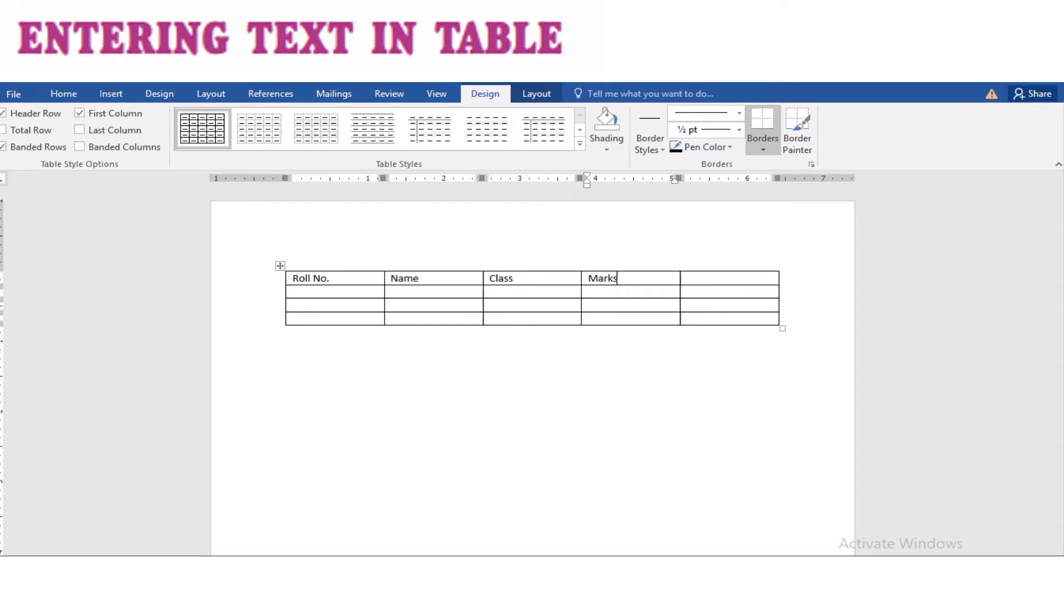
# Step: Enter Grade as the heading of the last column, correcting its first letter to a capital G
pyautogui.click(721, 279)
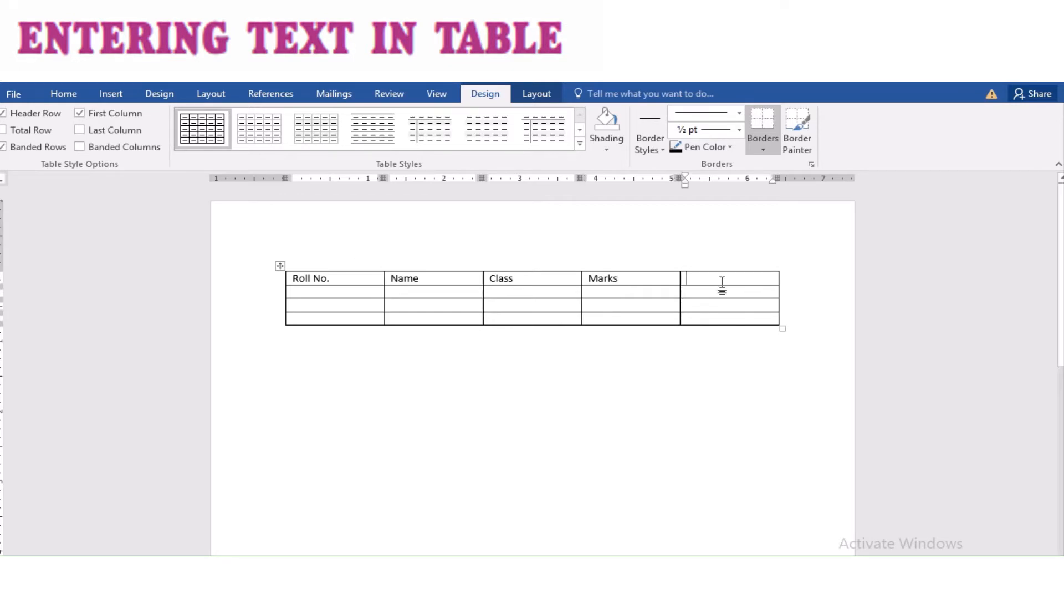
pyautogui.write('gr')
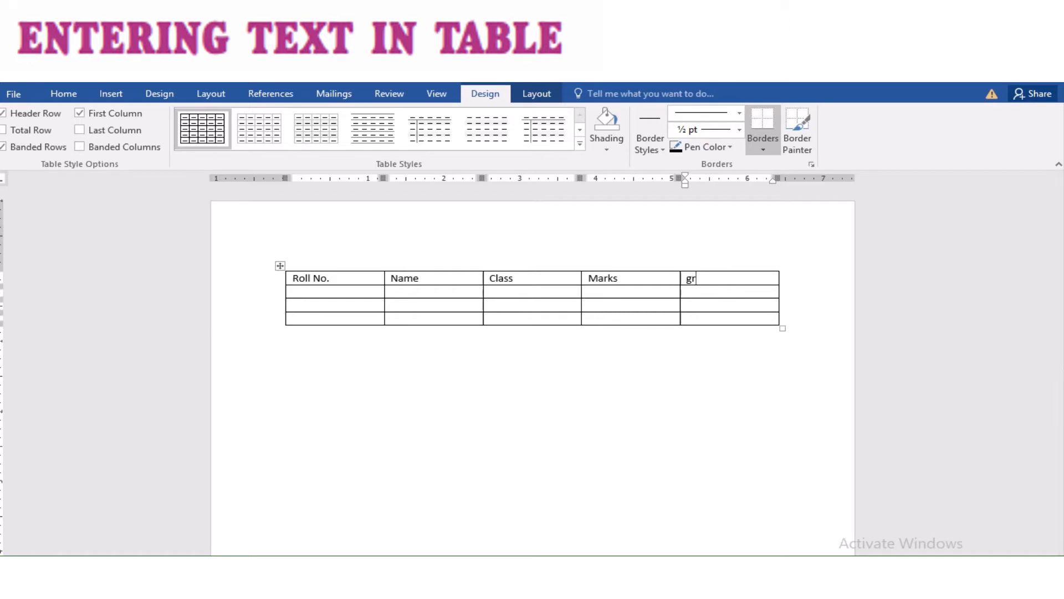
pyautogui.write('ade')
pyautogui.press('Left')
pyautogui.press('Left')
pyautogui.press('BackSpace')
pyautogui.write('G')
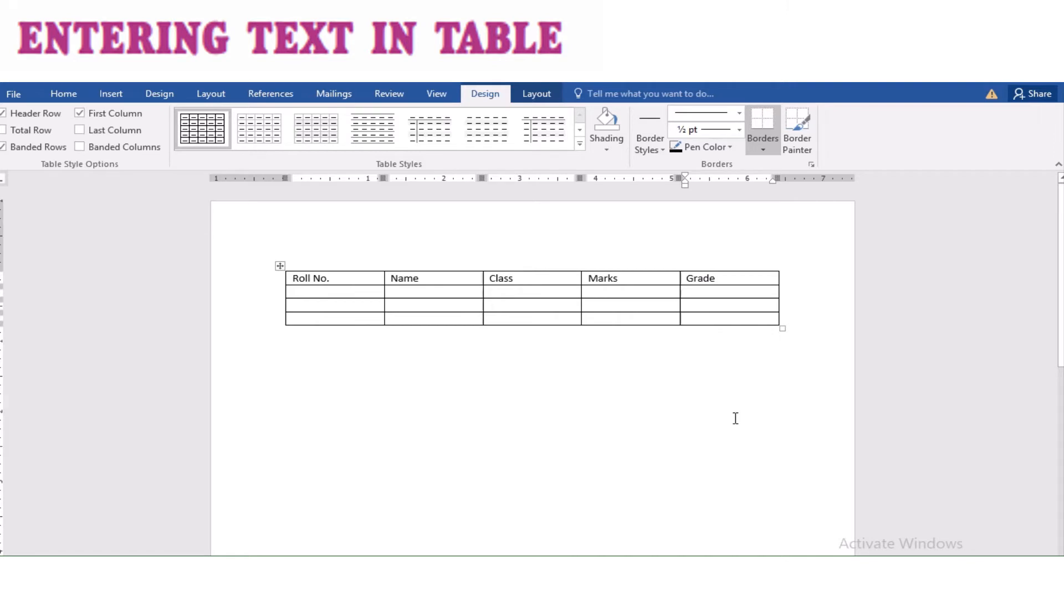
pyautogui.press('super')
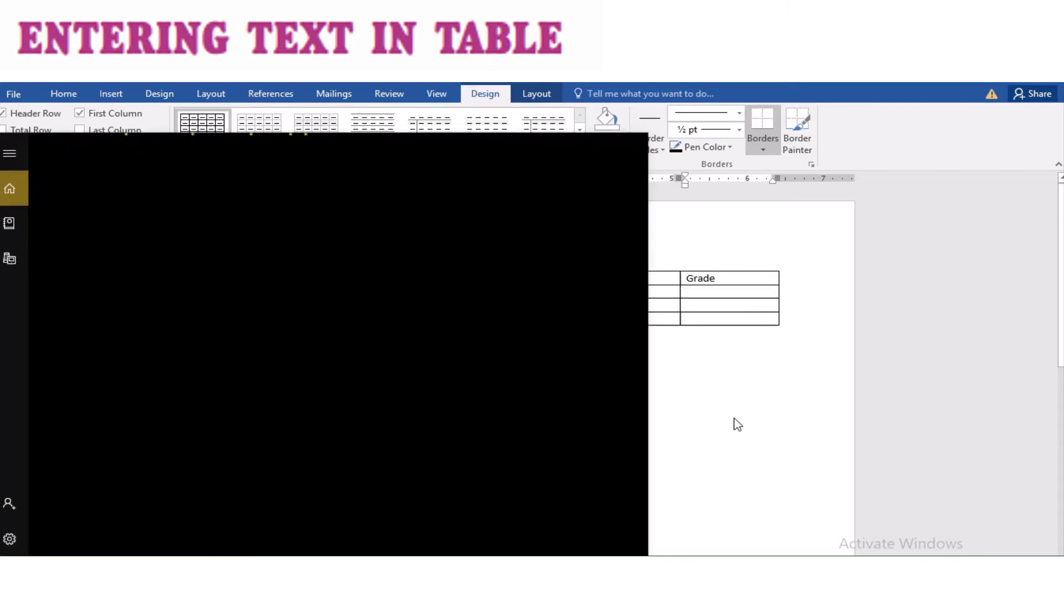
pyautogui.press('super')
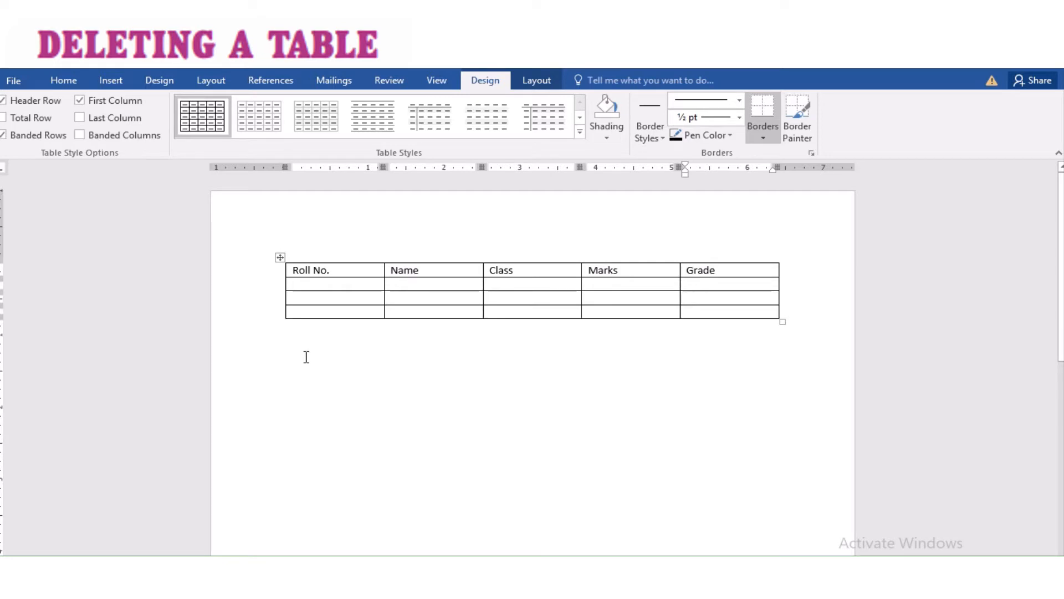
# Step: Delete the whole table
pyautogui.click(280, 258)
pyautogui.rightClick(281, 258)
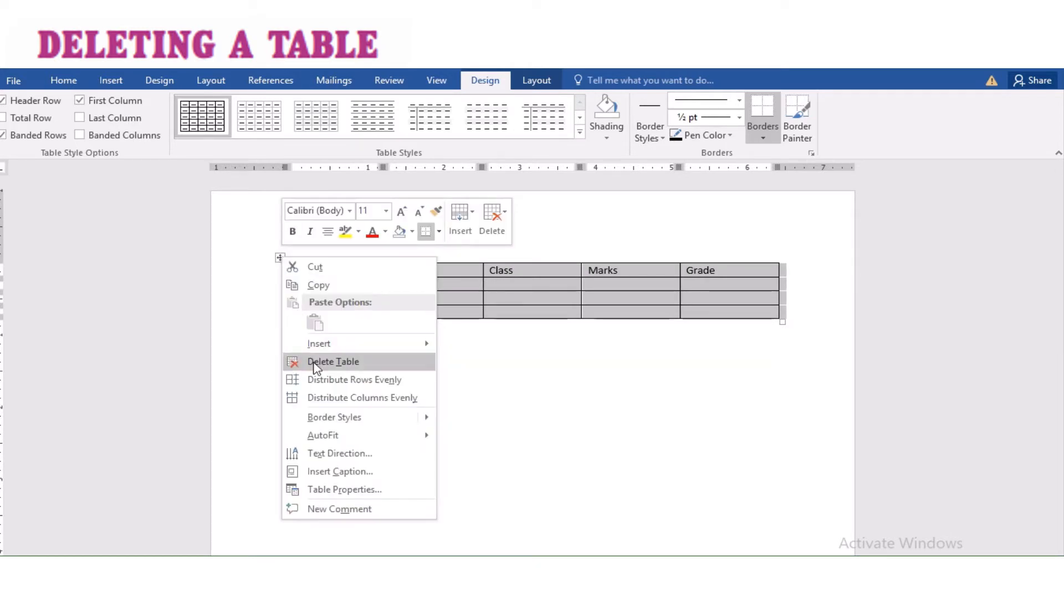
pyautogui.click(333, 361)
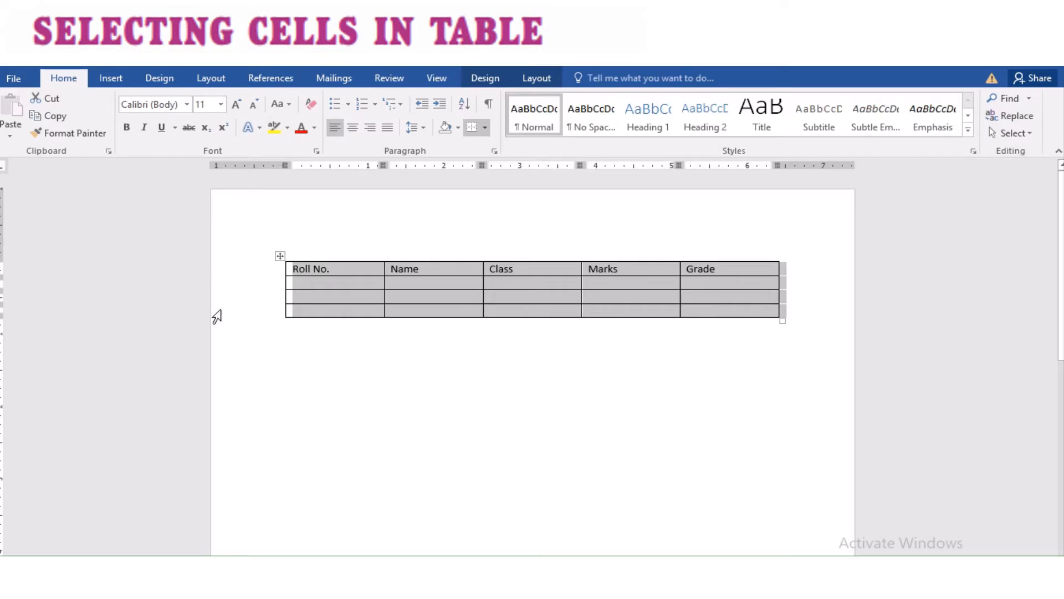
# Step: Select the header row, make it bold and set its font size to 18
pyautogui.click(253, 340)
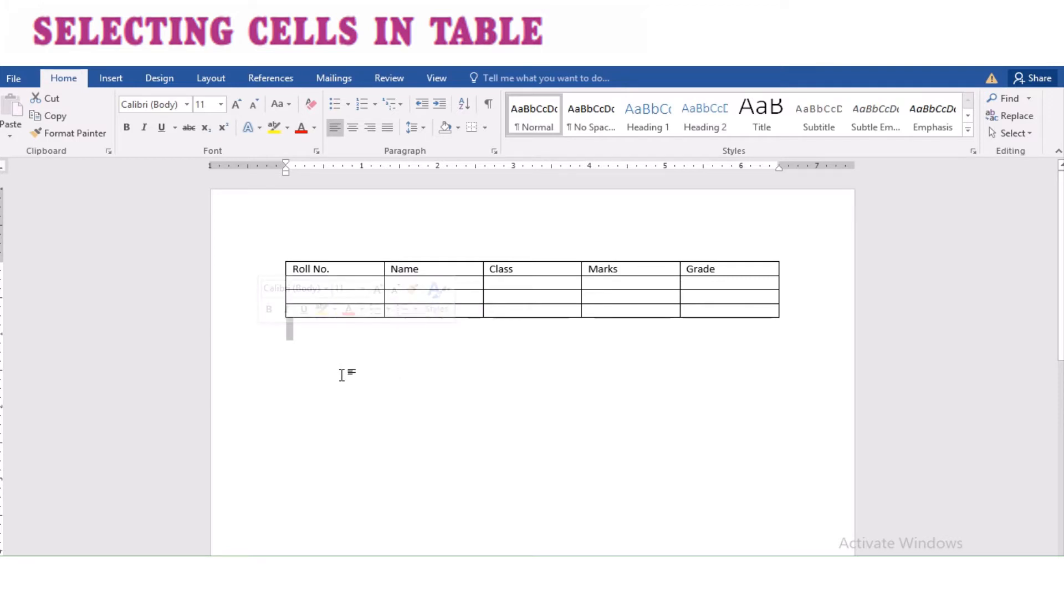
pyautogui.click(315, 253)
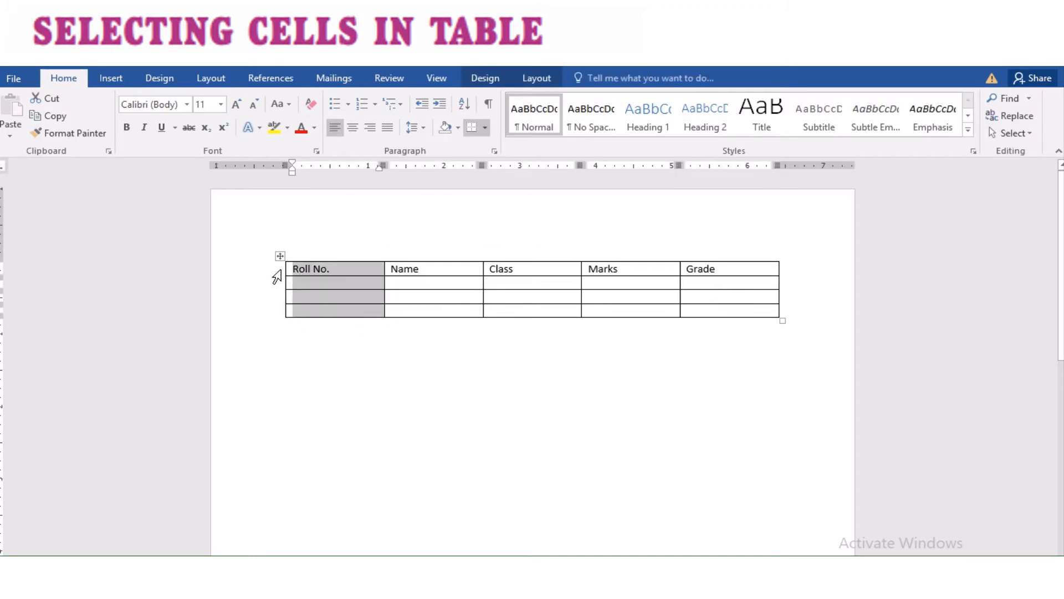
pyautogui.click(279, 271)
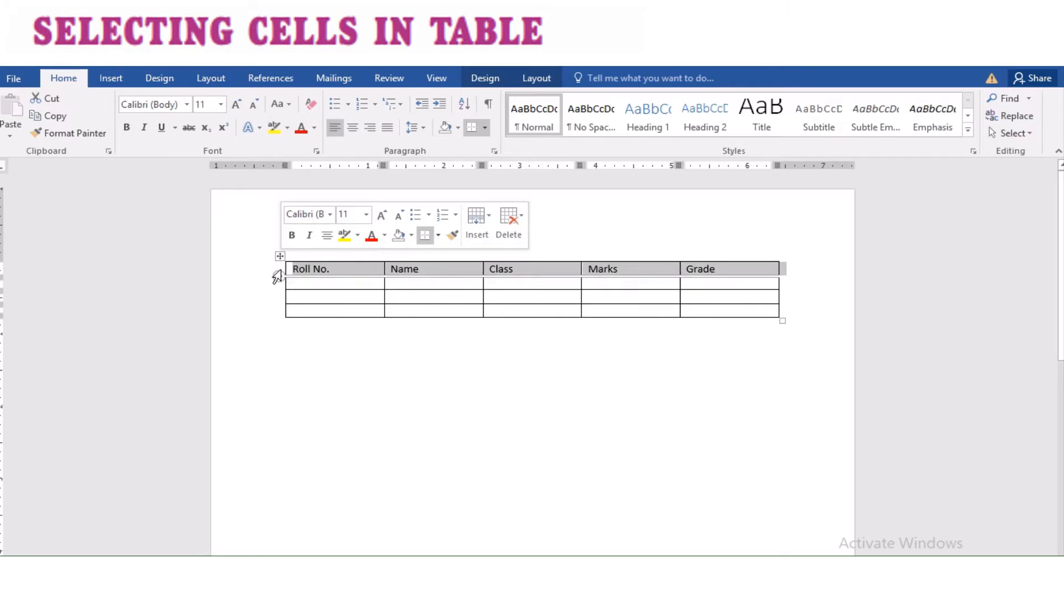
pyautogui.click(131, 126)
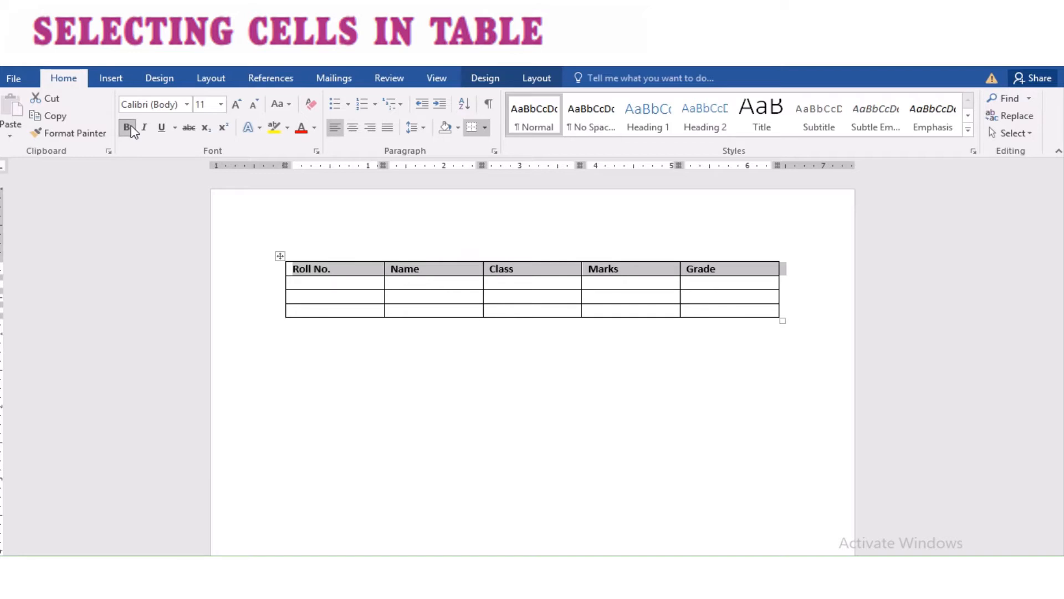
pyautogui.click(221, 104)
pyautogui.click(203, 222)
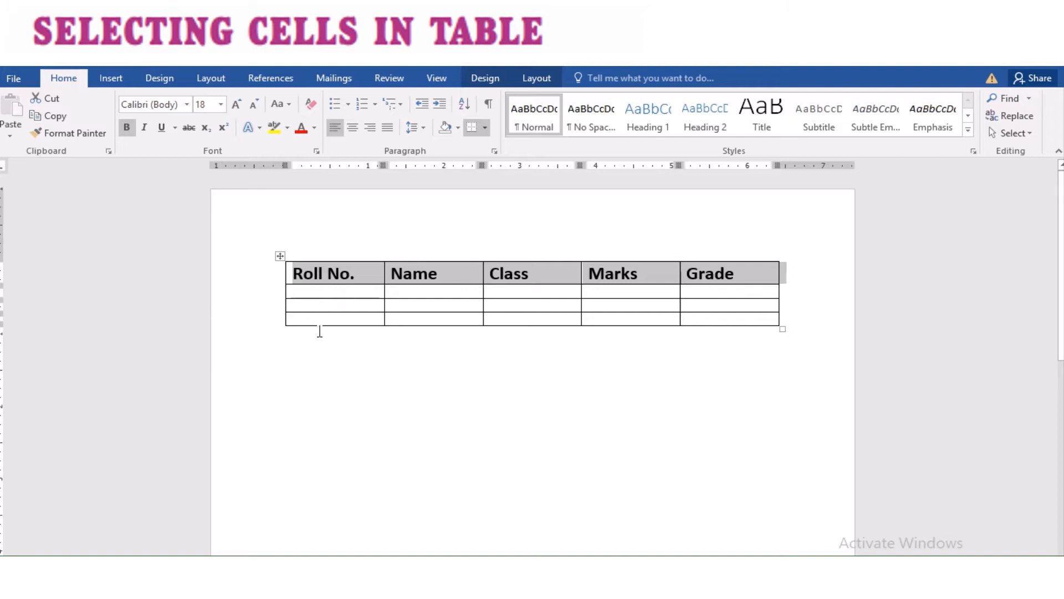
# Step: Practise selecting a word, a single cell, the whole table, a row and the first two columns
pyautogui.click(340, 294)
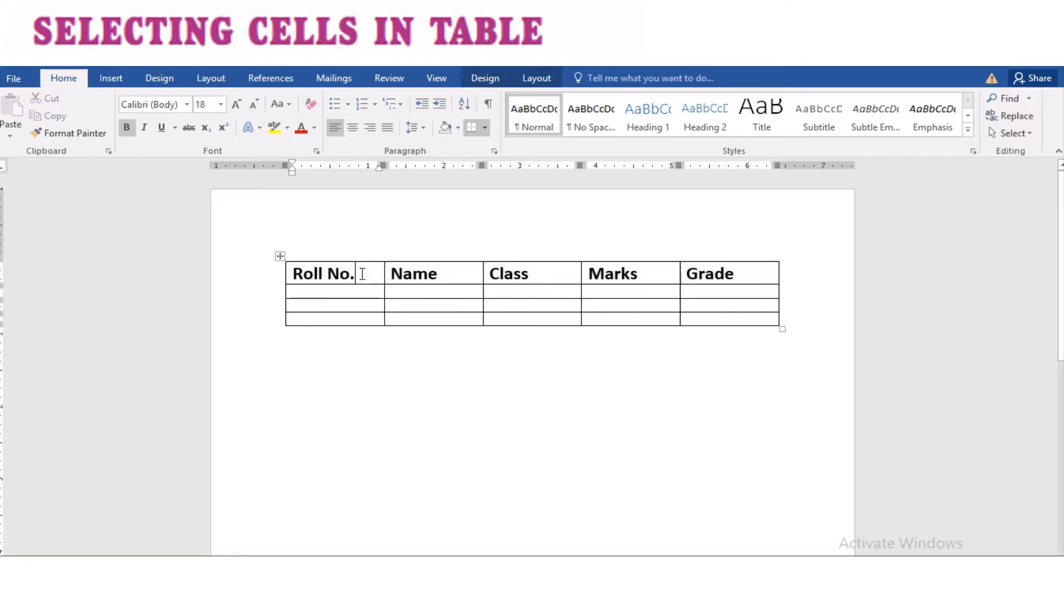
pyautogui.doubleClick(329, 273)
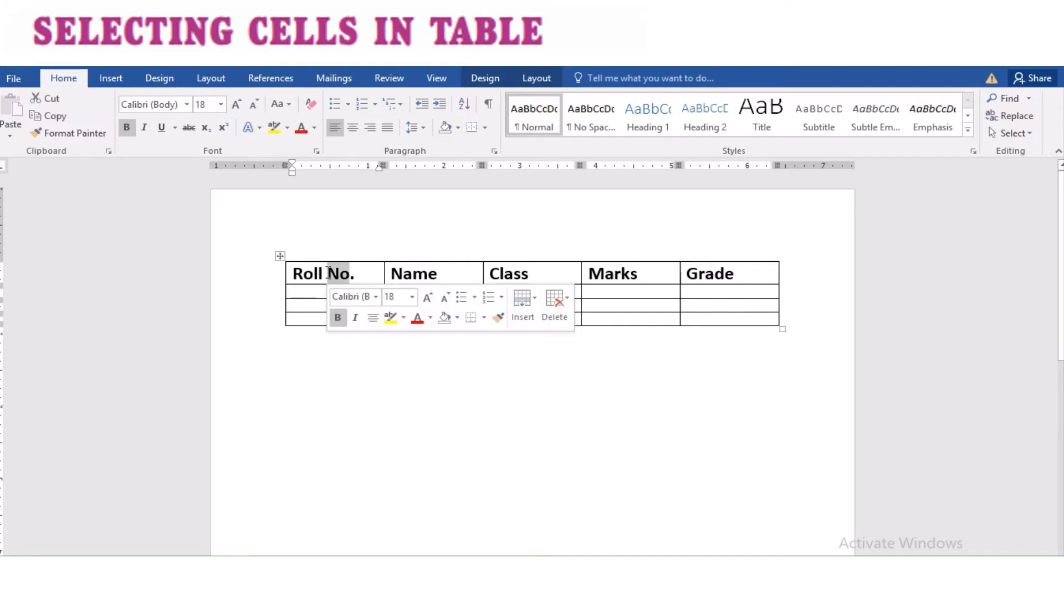
pyautogui.tripleClick(330, 275)
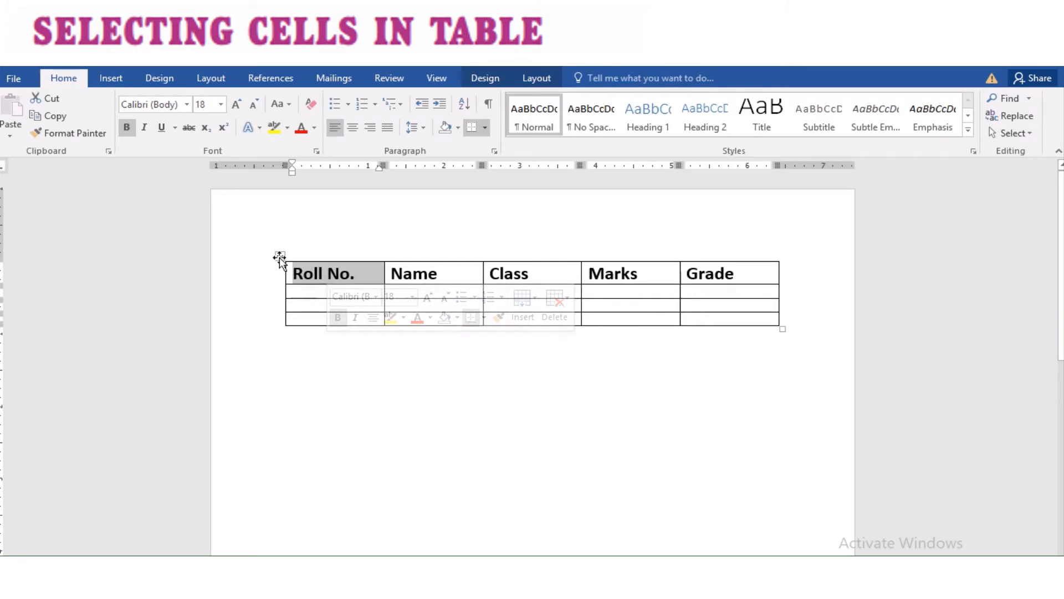
pyautogui.click(280, 256)
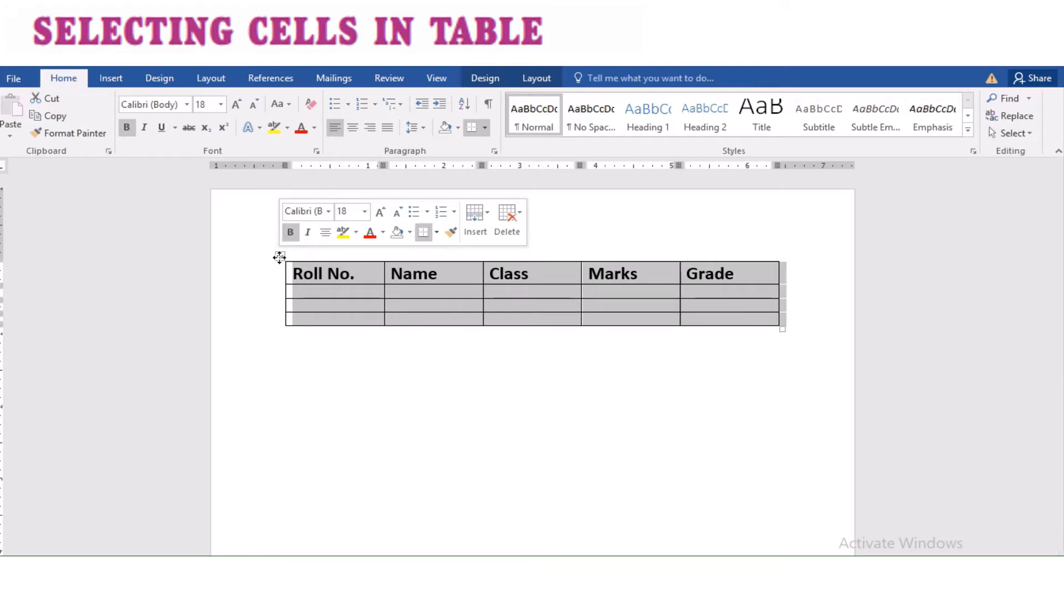
pyautogui.click(271, 278)
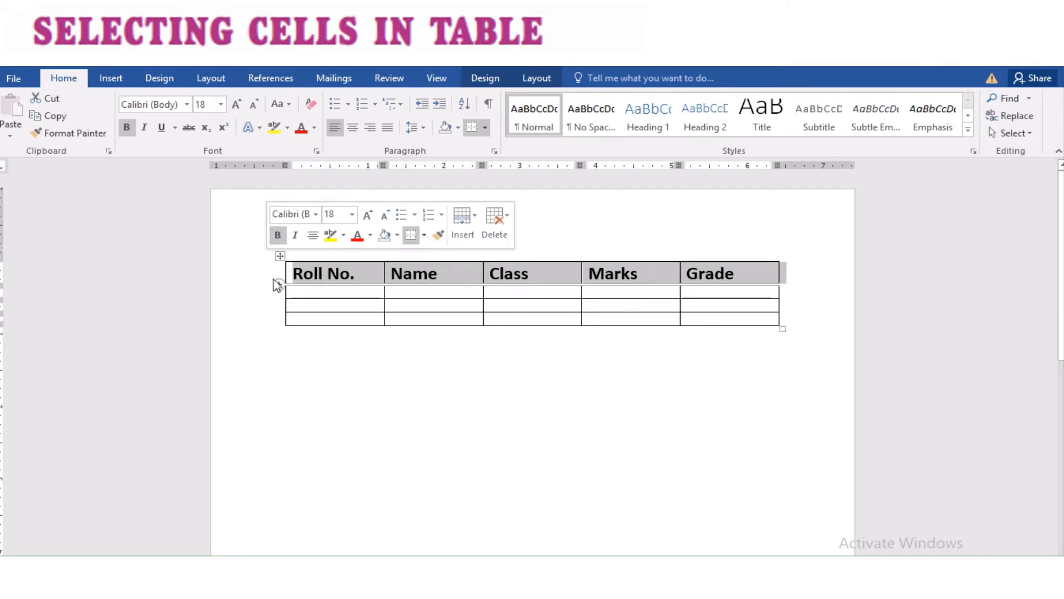
pyautogui.moveTo(270, 281)
pyautogui.mouseDown()
pyautogui.moveTo(272, 315)
pyautogui.moveTo(268, 277)
pyautogui.mouseUp()
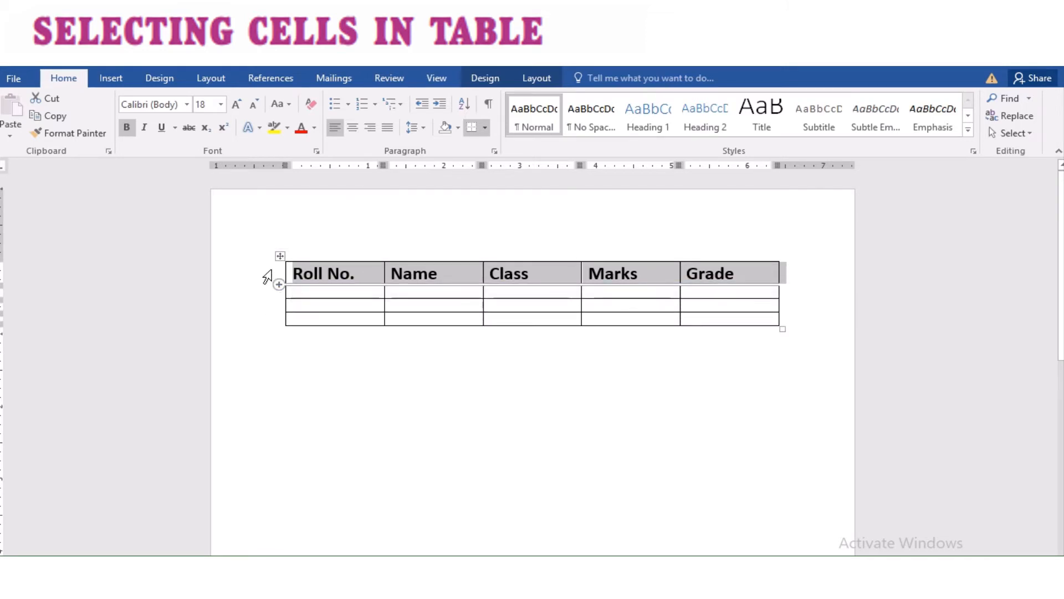
pyautogui.click(330, 247)
pyautogui.moveTo(330, 247); pyautogui.dragTo(396, 227)
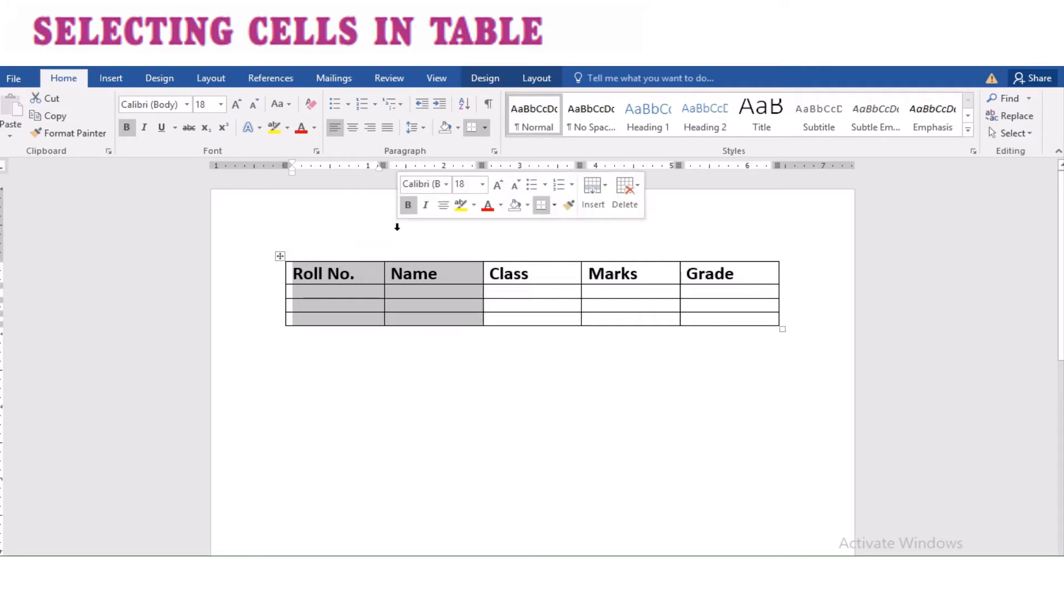
pyautogui.click(337, 274)
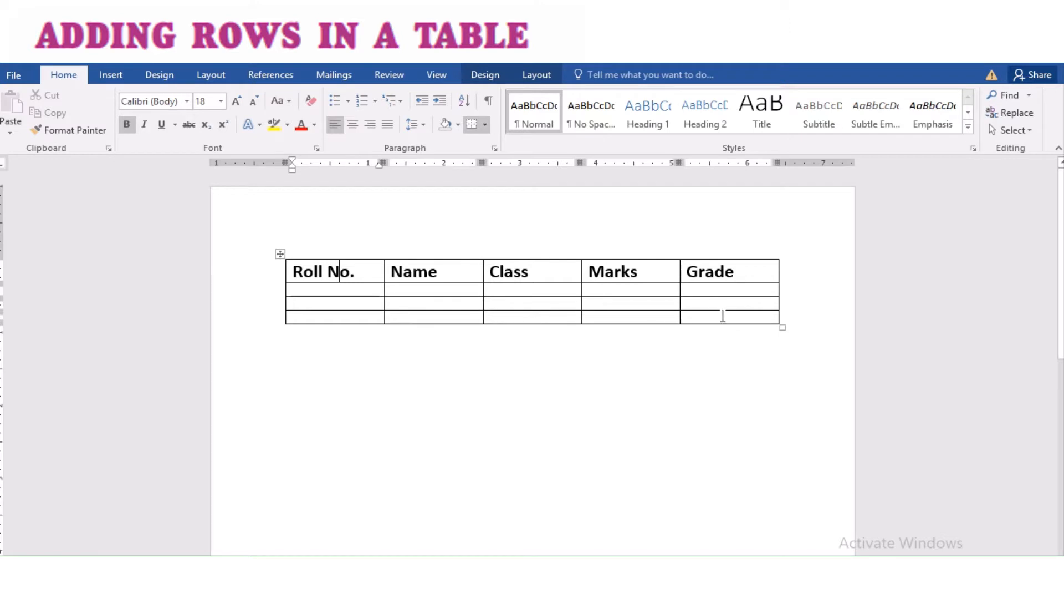
# Step: Add two new rows to the end of the table starting from its last cell
pyautogui.click(754, 316)
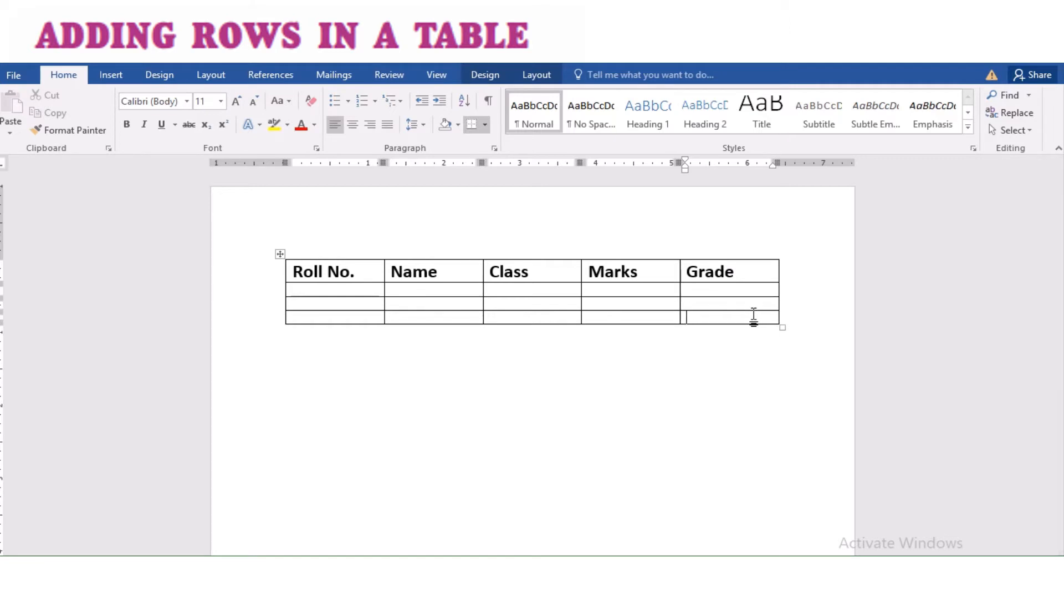
pyautogui.press('Tab')
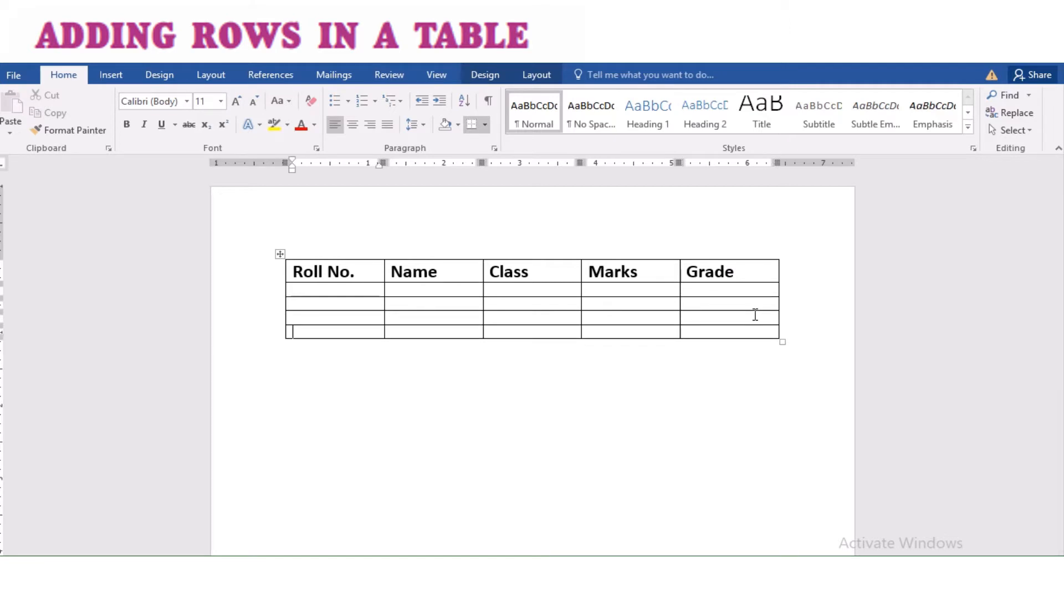
pyautogui.press('Tab')
pyautogui.press('Tab')
pyautogui.press('Tab')
pyautogui.press('Tab')
pyautogui.press('Tab')
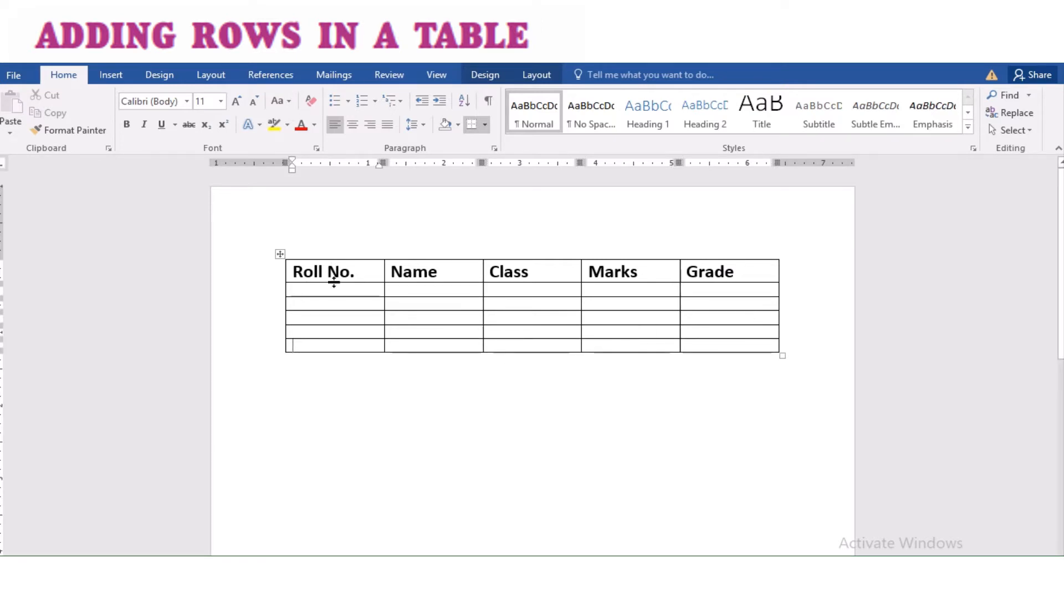
# Step: Number the Roll No. cells of the data rows 1 to 5
pyautogui.click(334, 291)
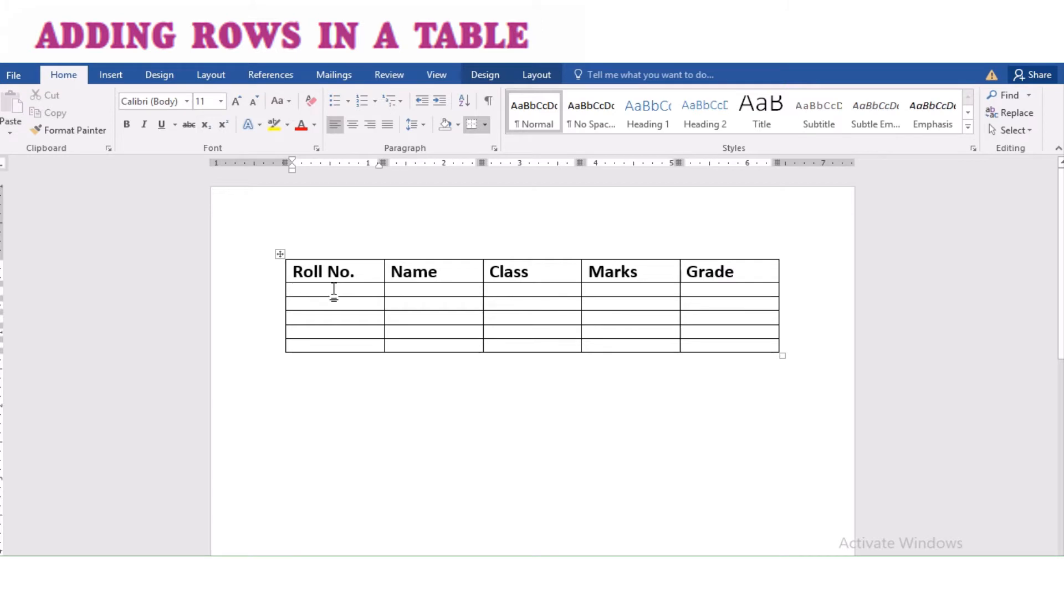
pyautogui.write('1')
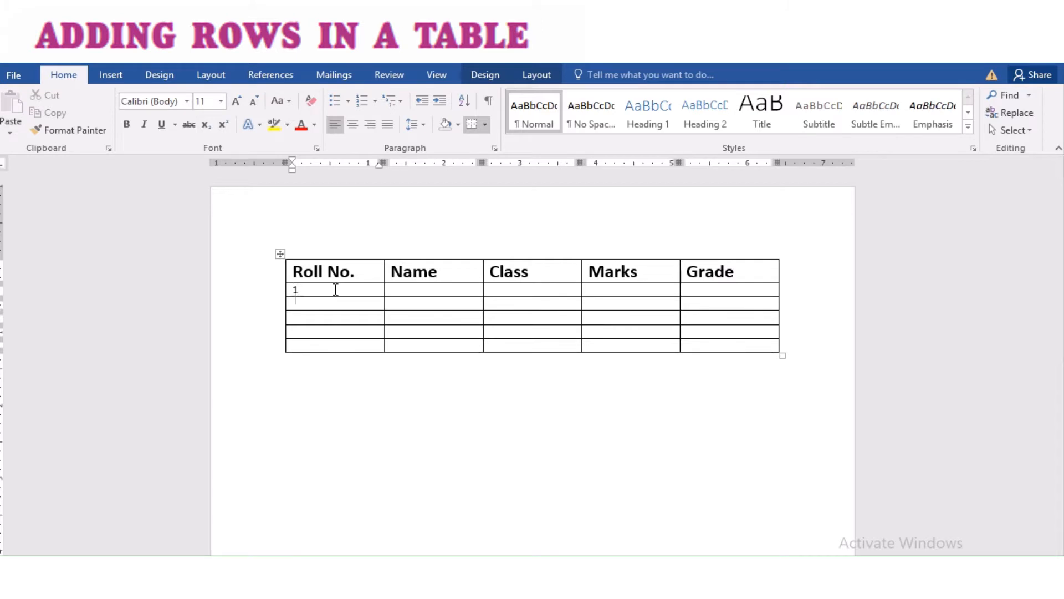
pyautogui.press('Down')
pyautogui.write('1')
pyautogui.press('BackSpace')
pyautogui.write('2')
pyautogui.press('Down')
pyautogui.write('3')
pyautogui.press('Down')
pyautogui.write('4')
pyautogui.press('Down')
pyautogui.write('5')
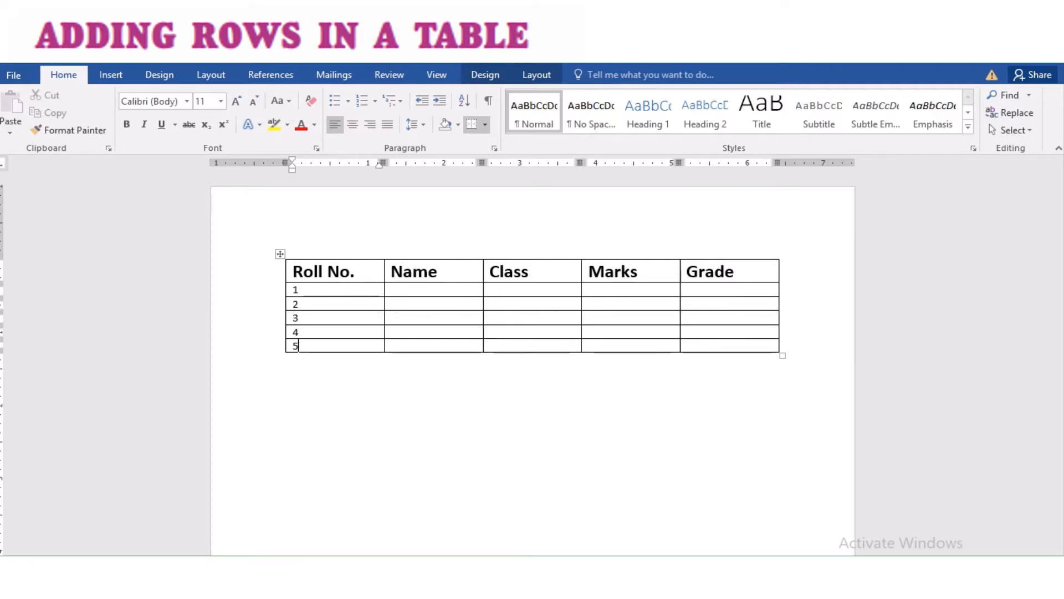
# Step: Renumber the last three Roll No. cells as 4, 5 and 6
pyautogui.press('Up')
pyautogui.press('Up')
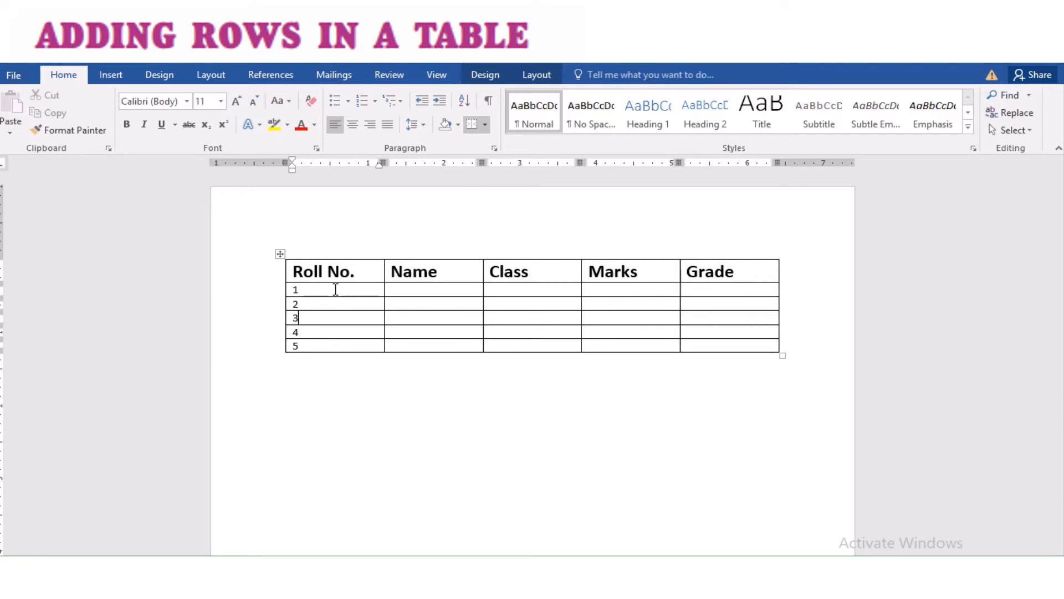
pyautogui.press('BackSpace')
pyautogui.write('4')
pyautogui.press('Down')
pyautogui.press('BackSpace')
pyautogui.write('5')
pyautogui.press('Down')
pyautogui.press('BackSpace')
pyautogui.write('6')
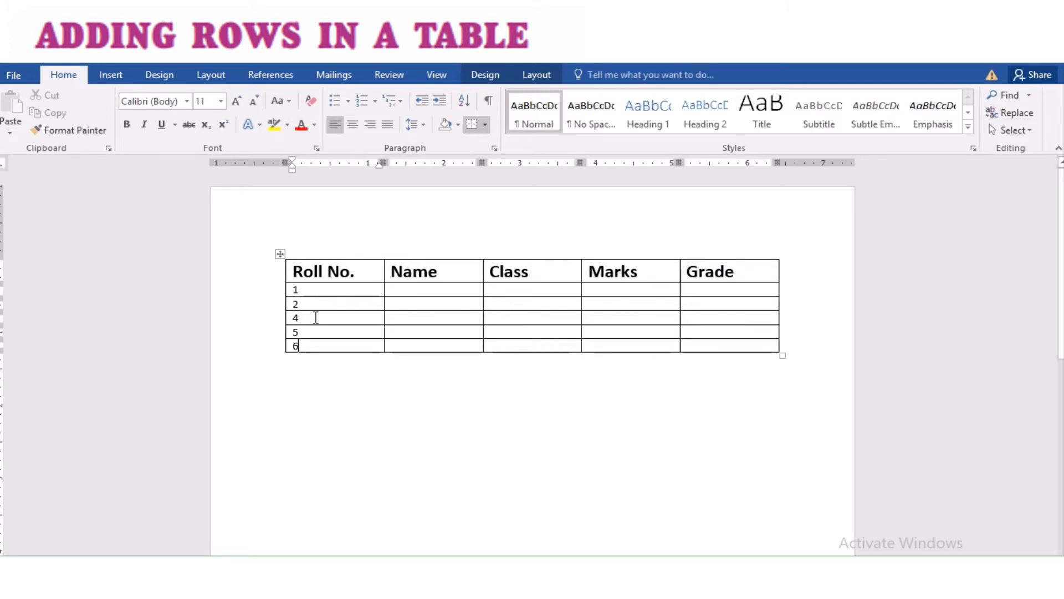
# Step: Insert a row below the row numbered 2 and enter 3 as its roll number
pyautogui.click(313, 303)
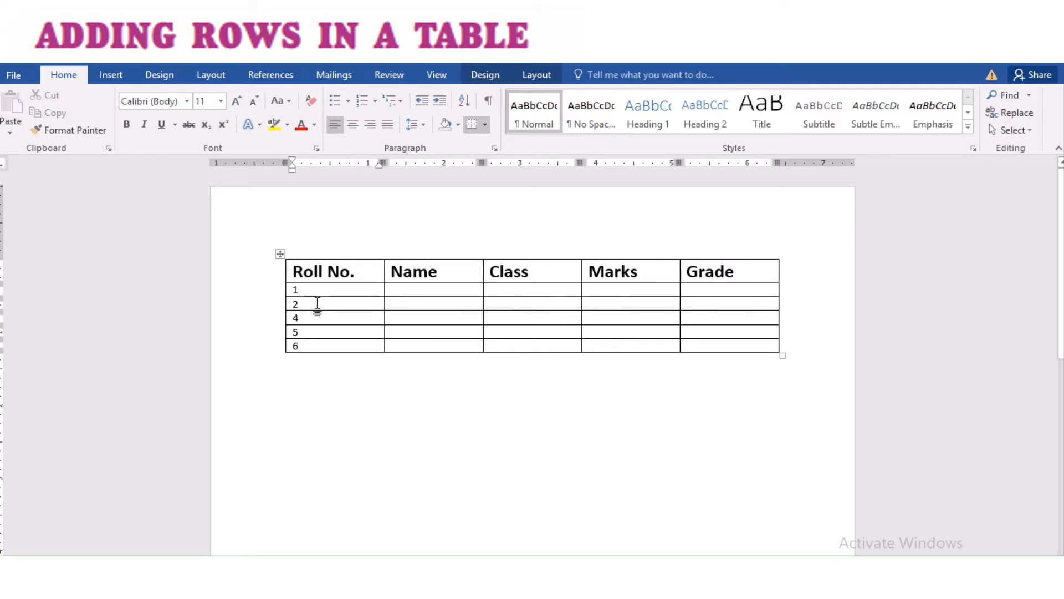
pyautogui.rightClick(317, 305)
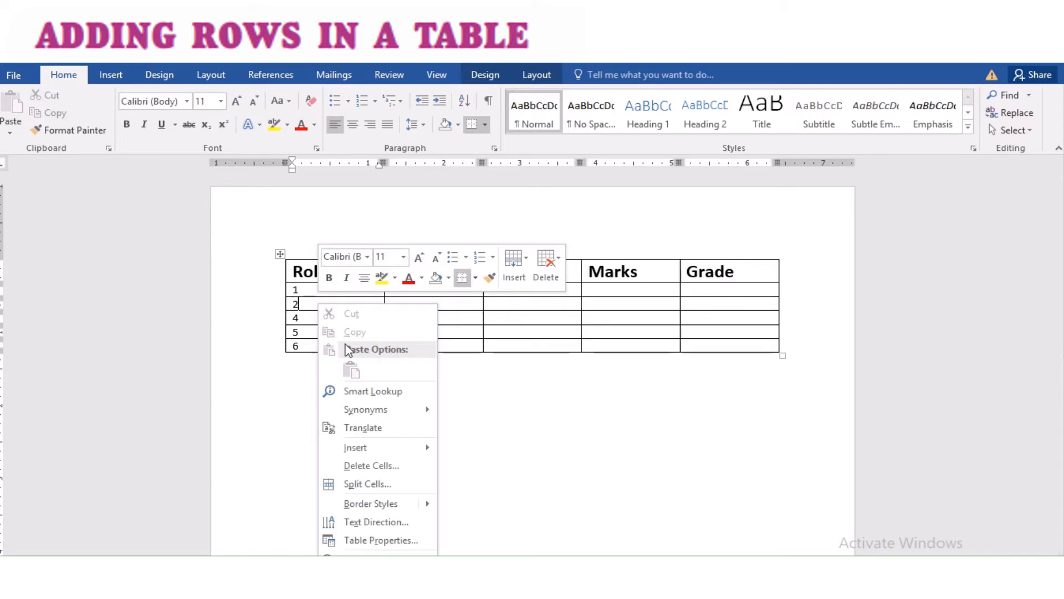
pyautogui.moveTo(374, 447)
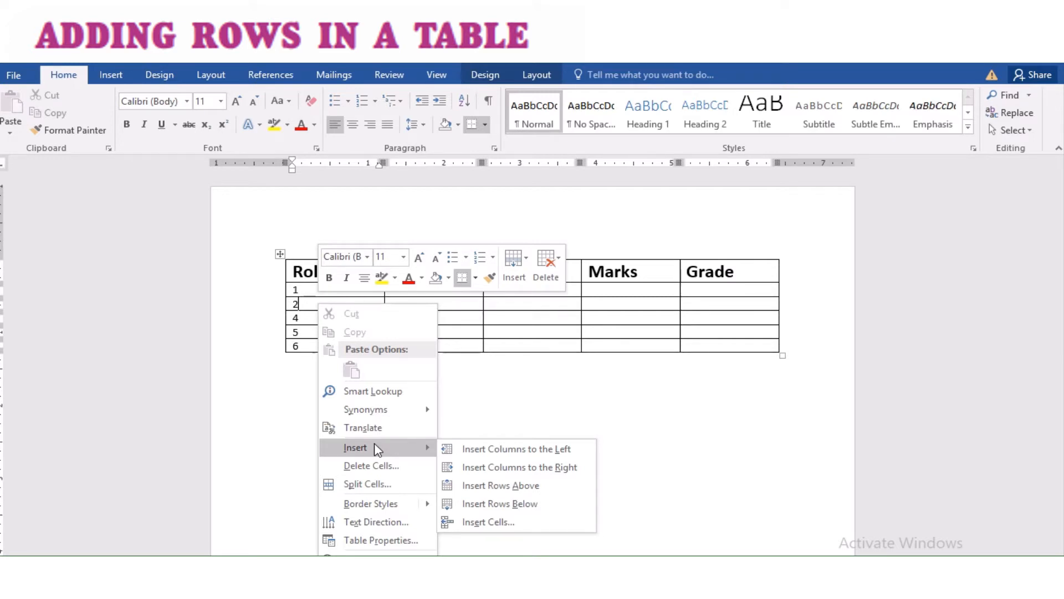
pyautogui.click(475, 510)
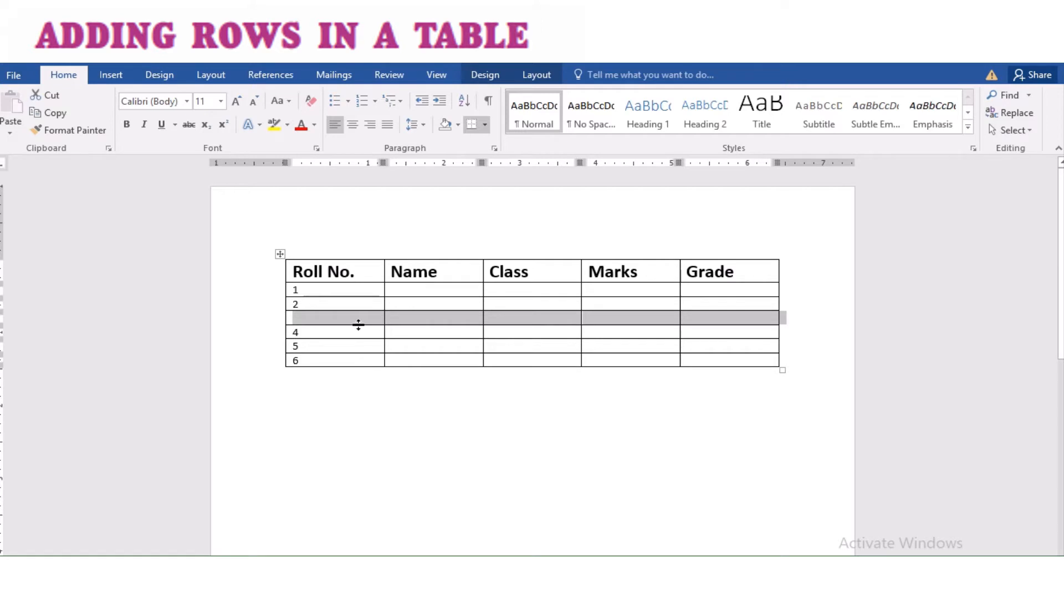
pyautogui.click(352, 321)
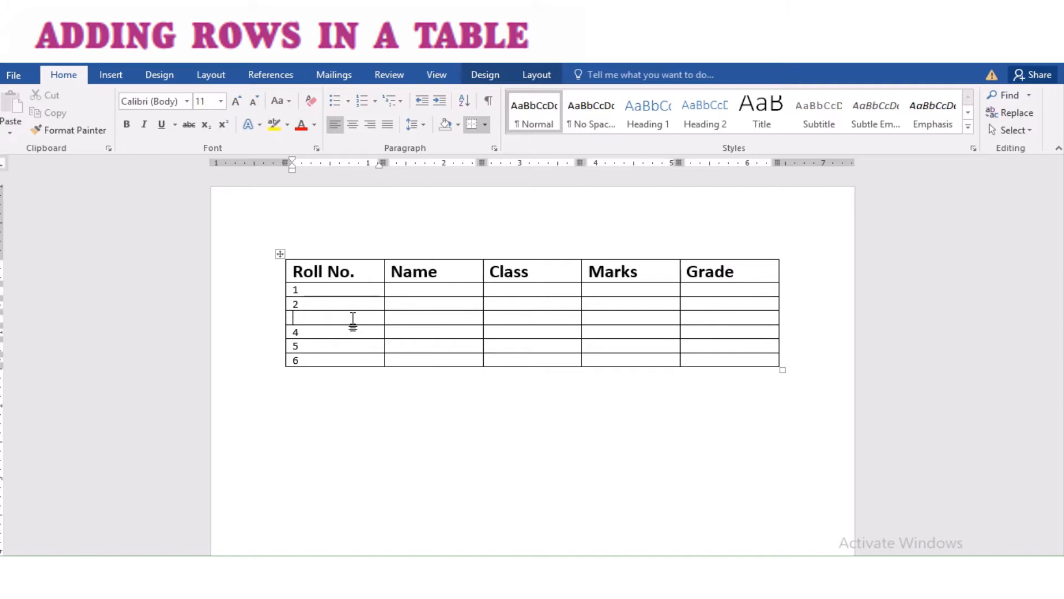
pyautogui.write('3')
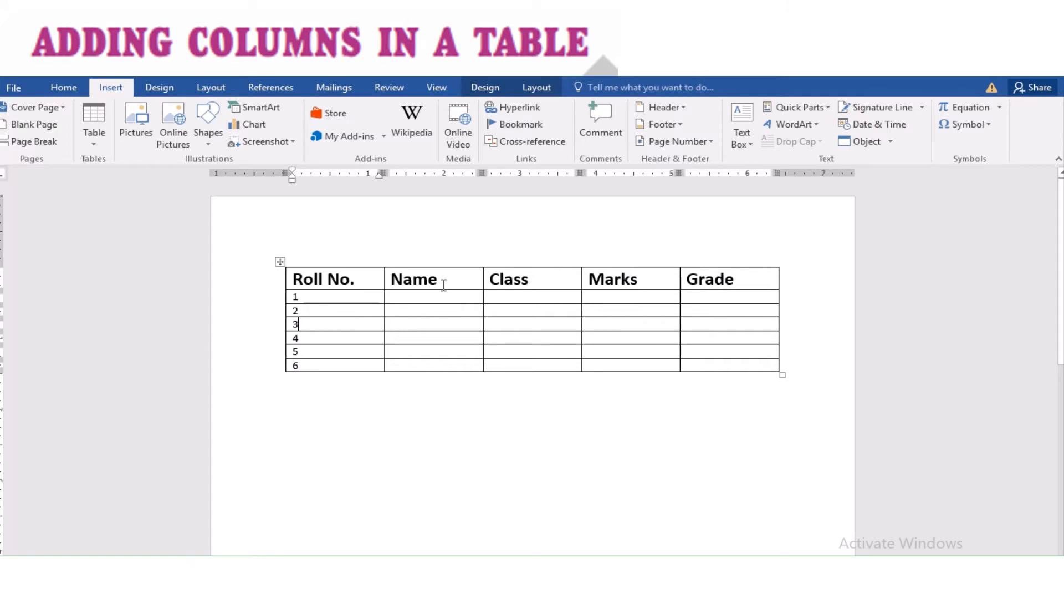
# Step: Insert a column to the right of the Name column, then delete it again
pyautogui.click(457, 274)
pyautogui.click(537, 89)
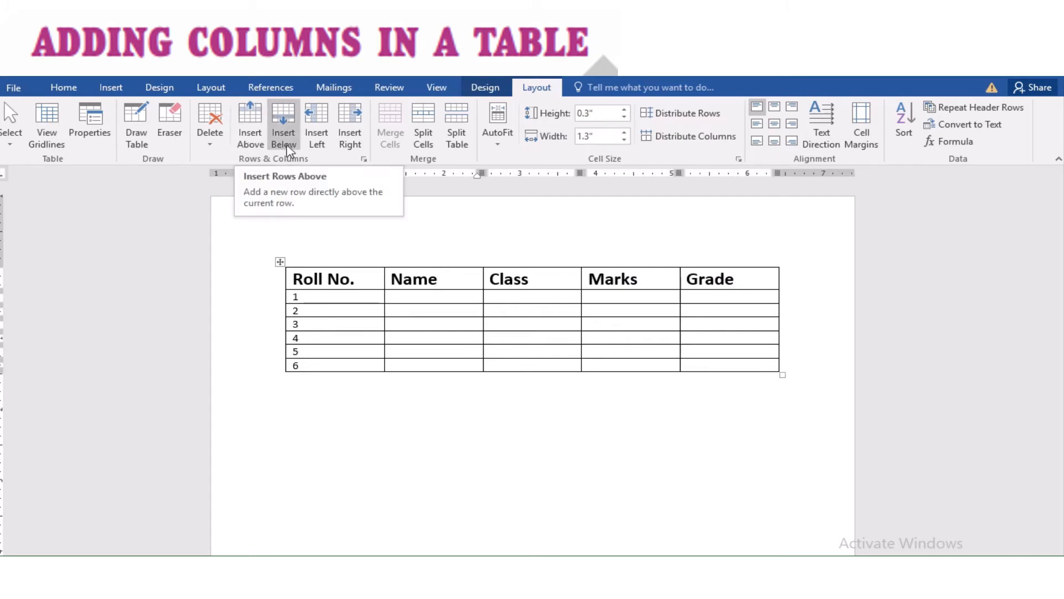
pyautogui.click(346, 145)
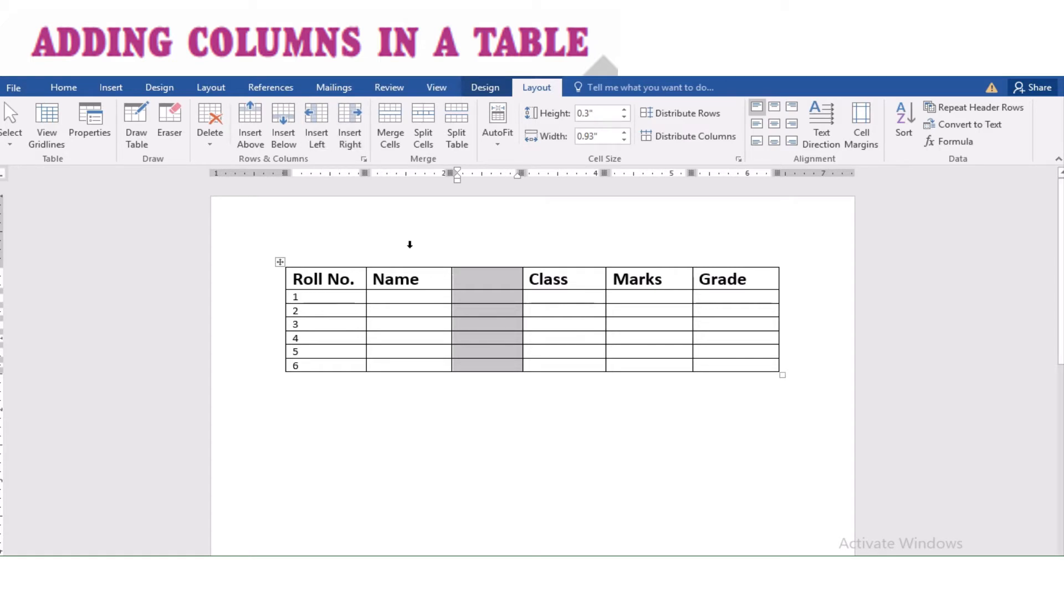
pyautogui.press('BackSpace')
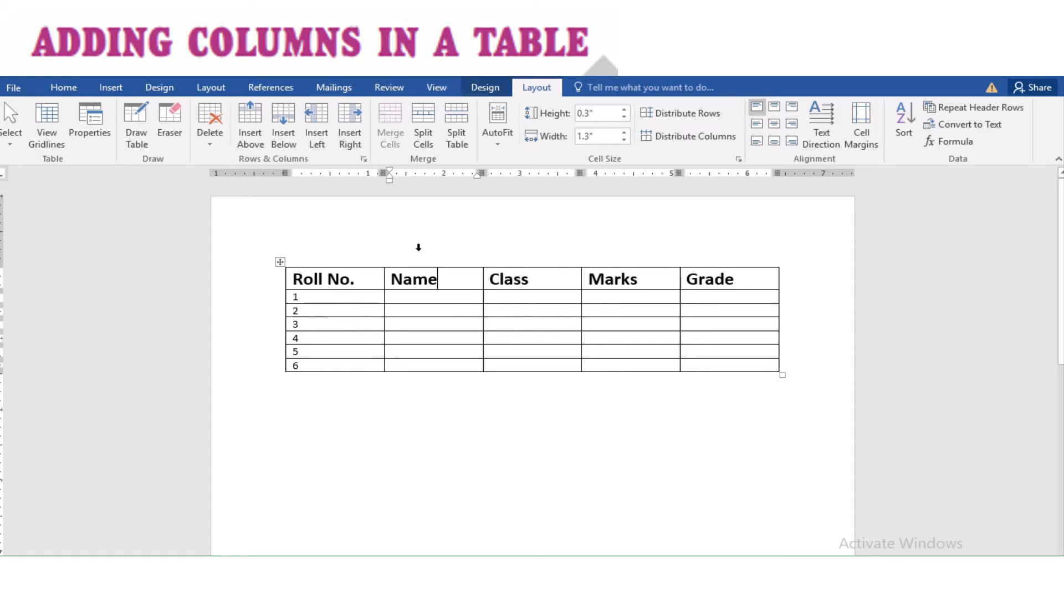
# Step: Insert two new columns to the right of the Class column
pyautogui.moveTo(419, 247); pyautogui.dragTo(518, 246)
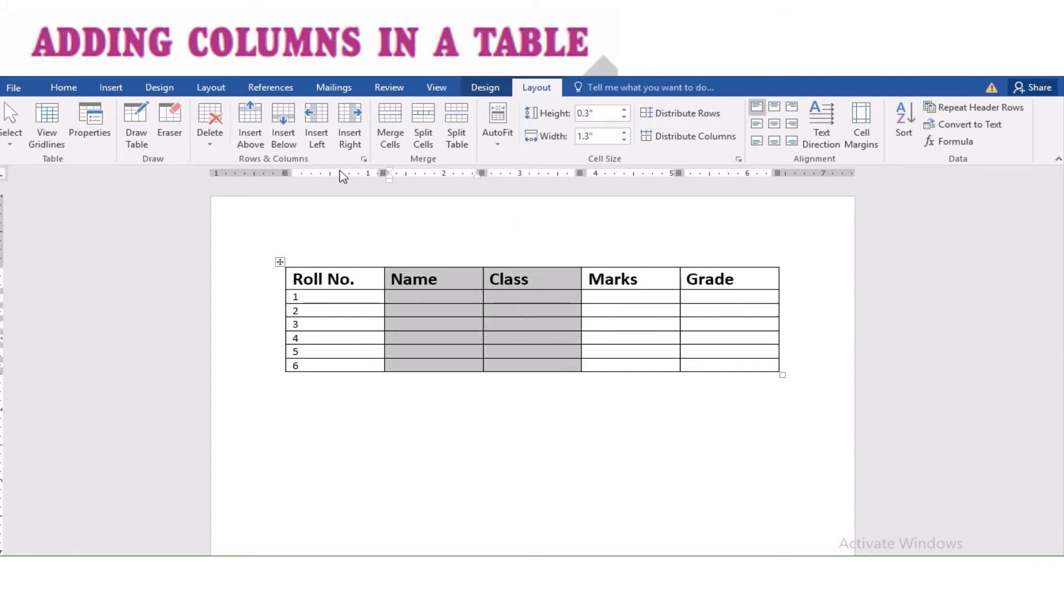
pyautogui.click(351, 138)
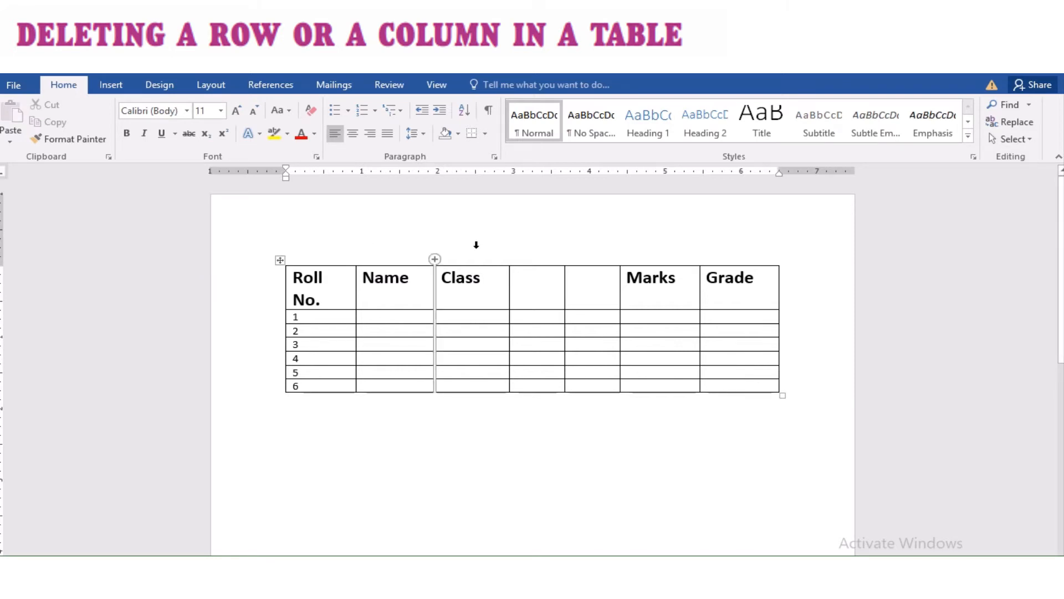
# Step: Delete the two blank columns between Class and Marks
pyautogui.moveTo(537, 237); pyautogui.dragTo(584, 248)
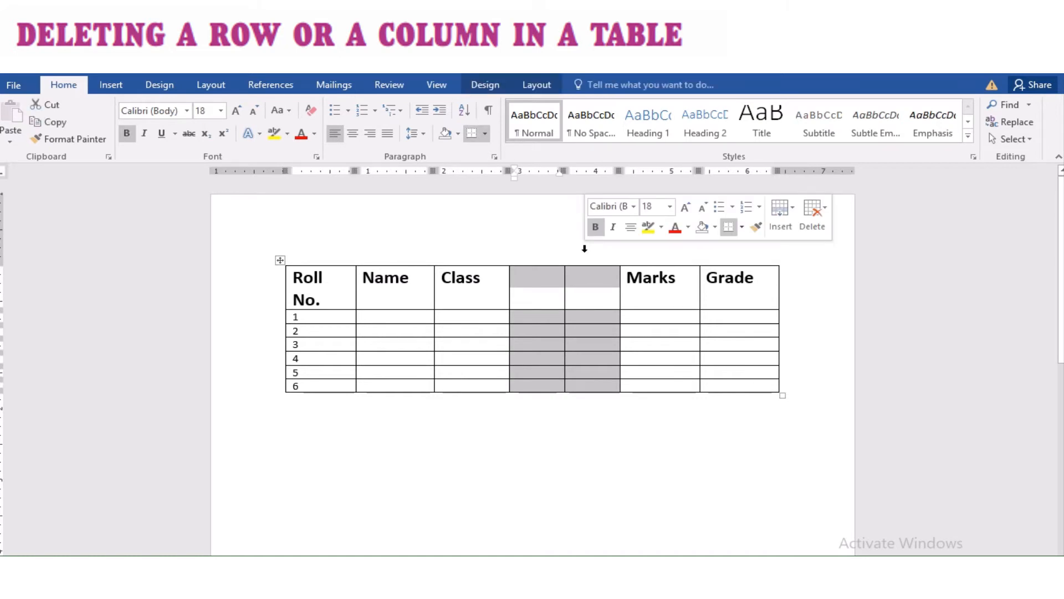
pyautogui.click(541, 85)
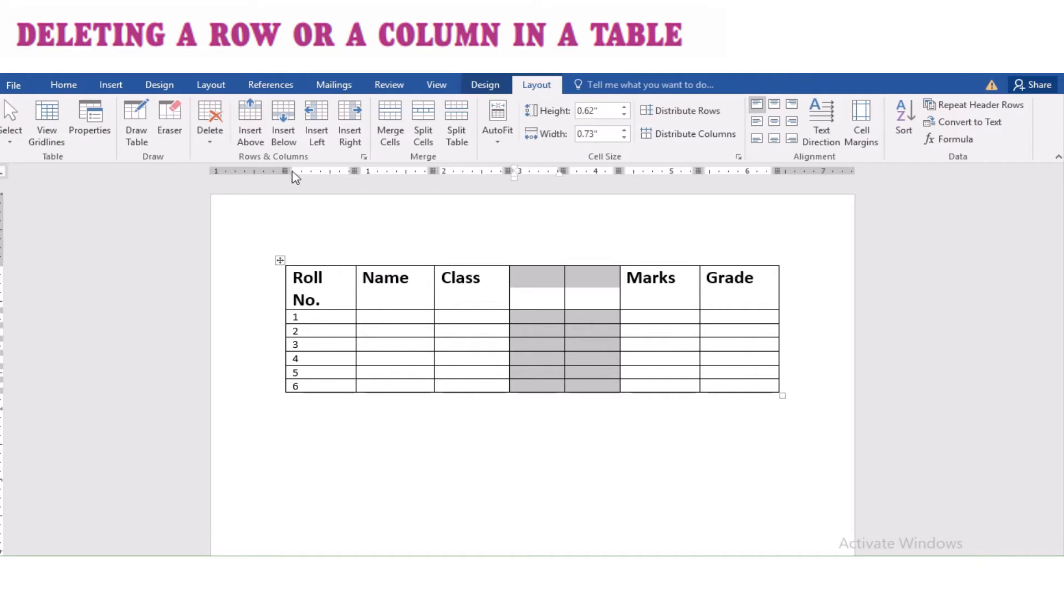
pyautogui.click(224, 126)
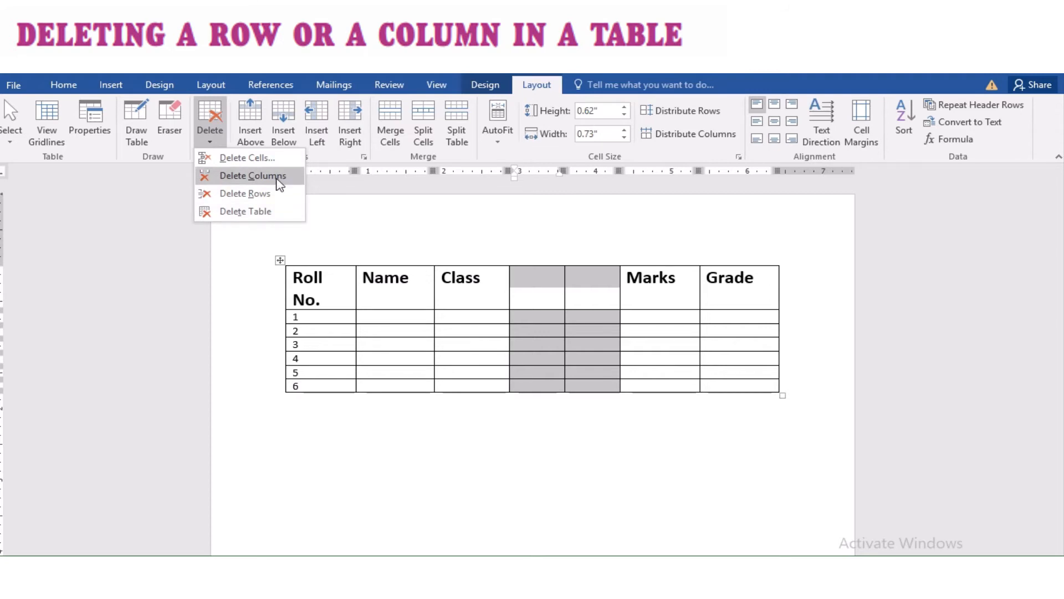
pyautogui.click(280, 185)
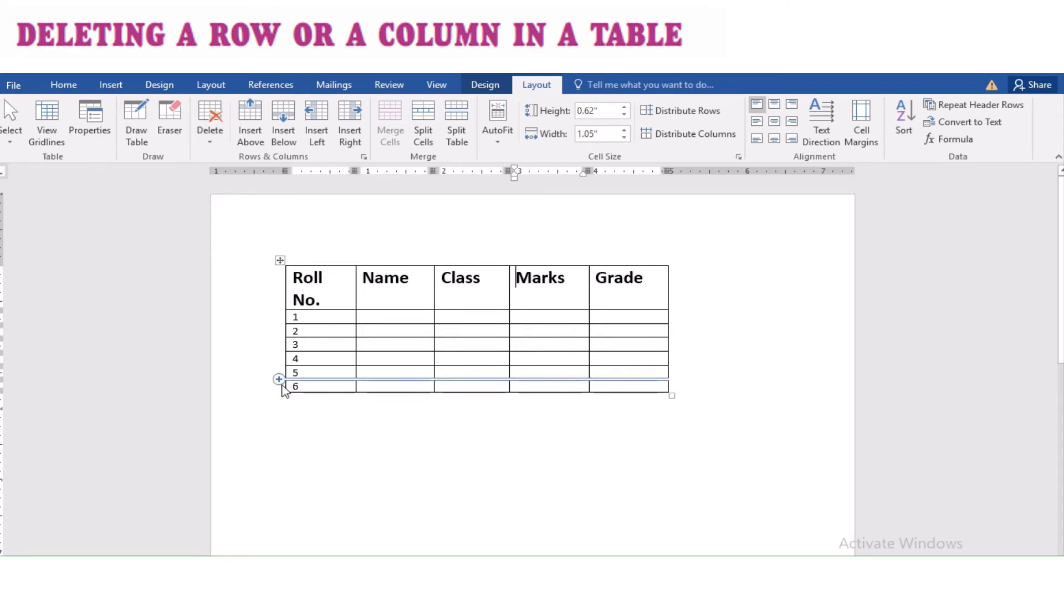
# Step: Delete the last table row, numbered 6
pyautogui.click(276, 390)
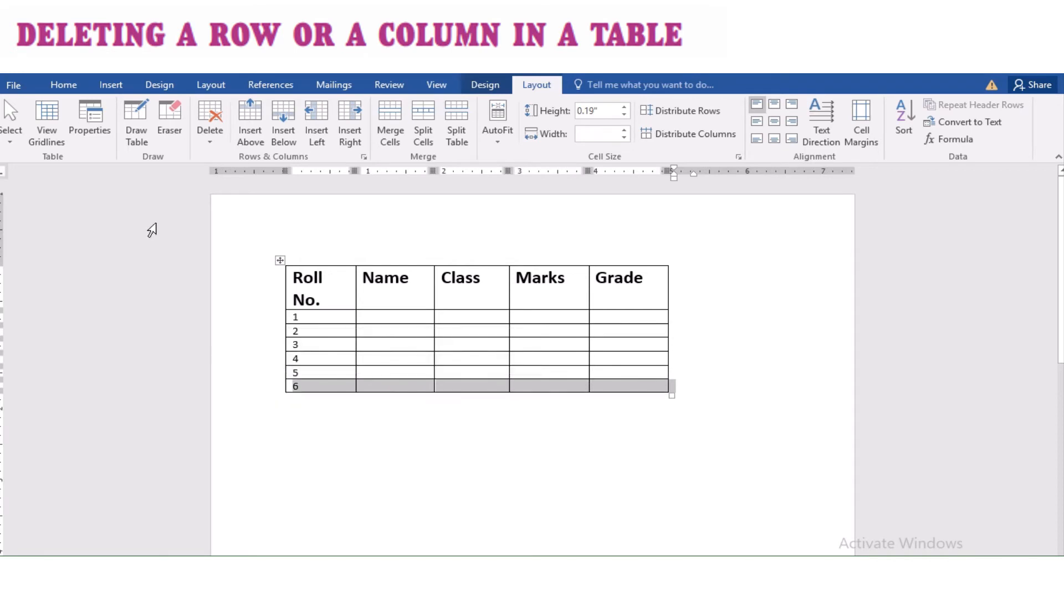
pyautogui.click(214, 134)
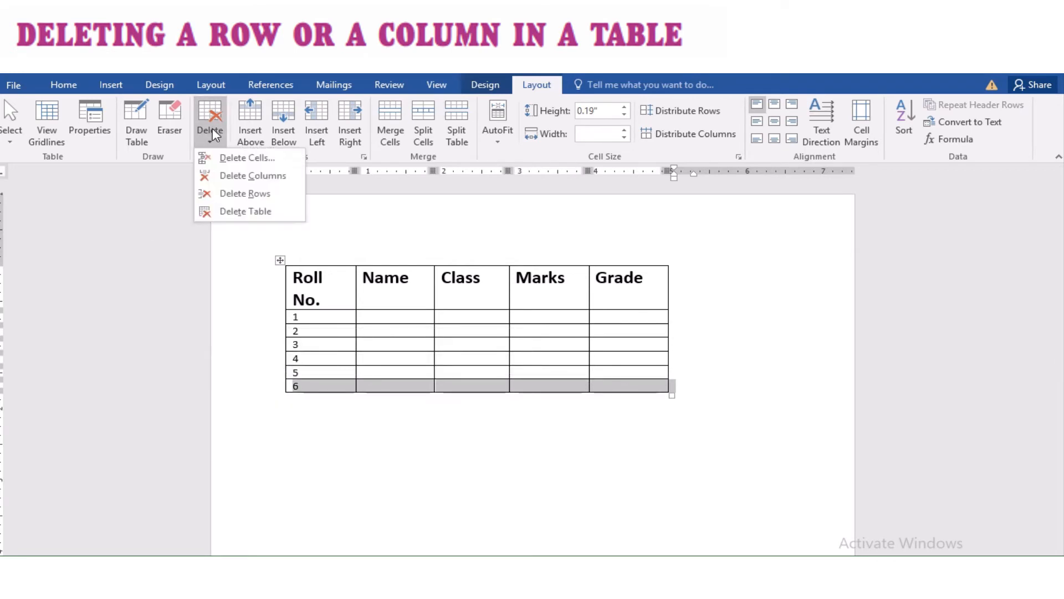
pyautogui.click(229, 198)
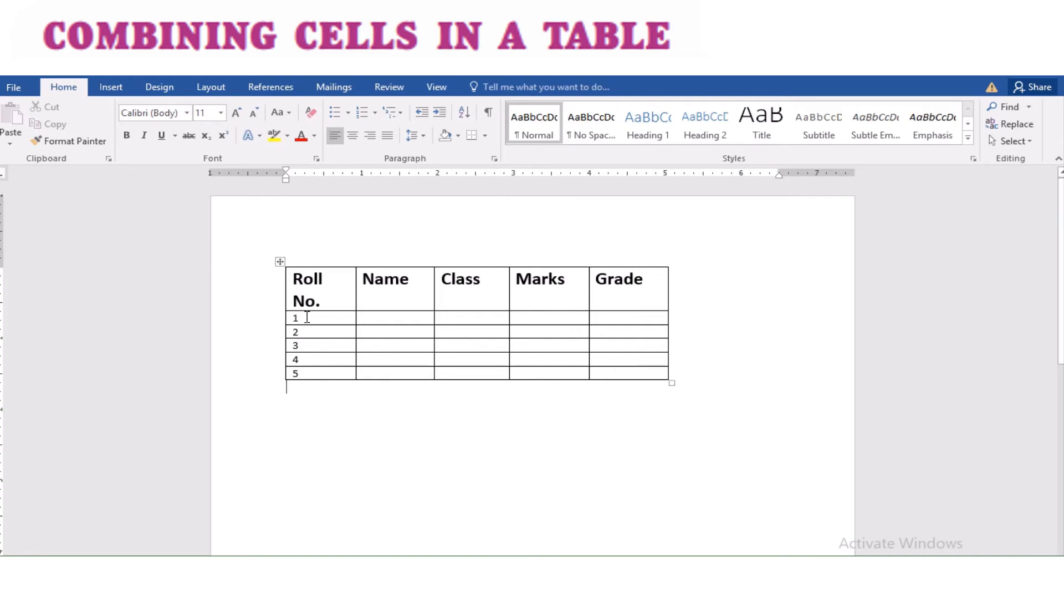
# Step: Insert a row above the header row and merge its cells into a single cell
pyautogui.click(278, 296)
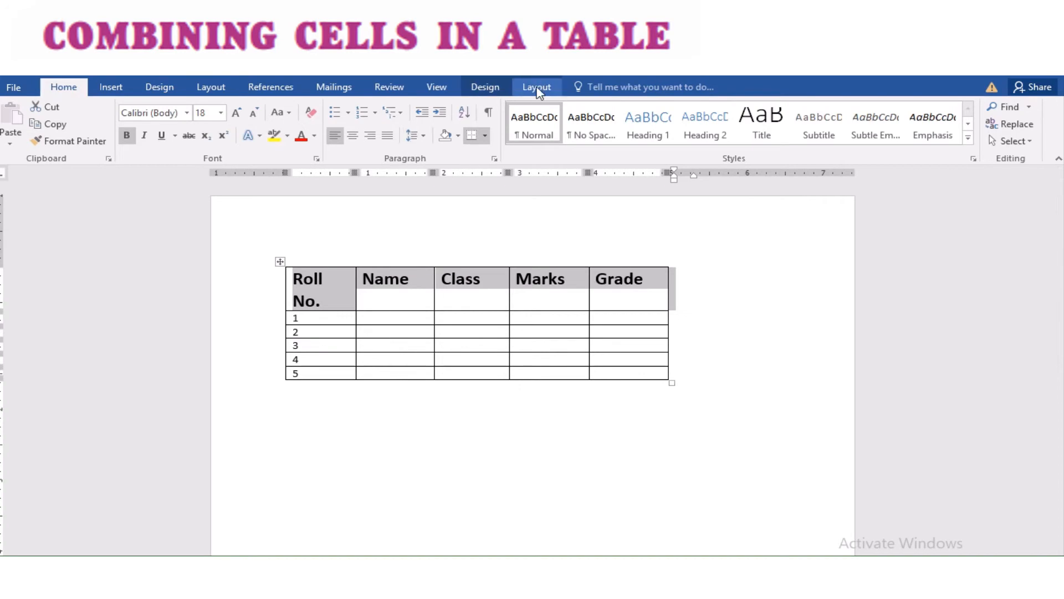
pyautogui.click(538, 89)
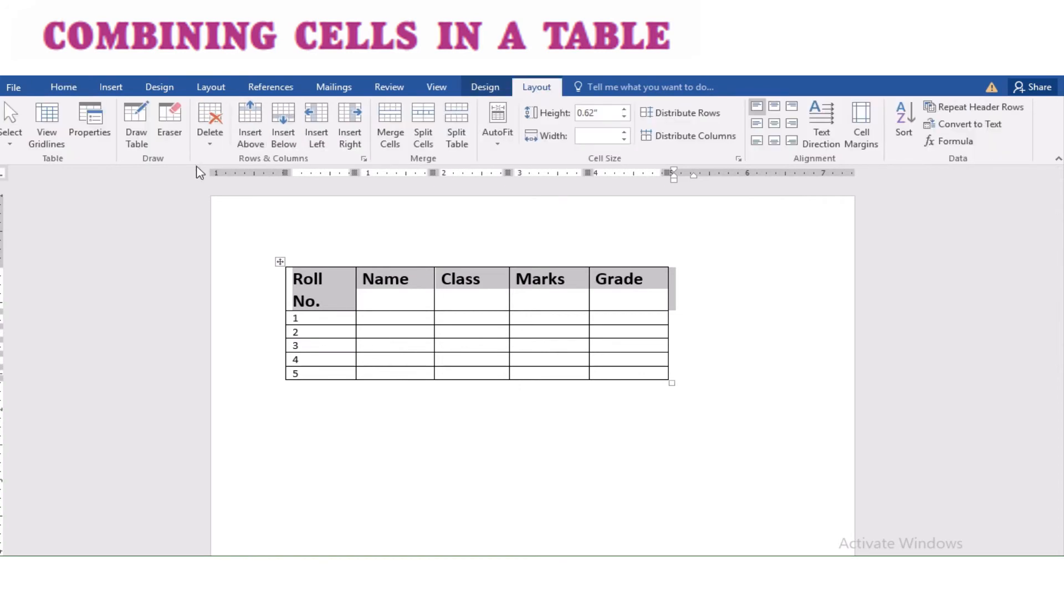
pyautogui.click(249, 143)
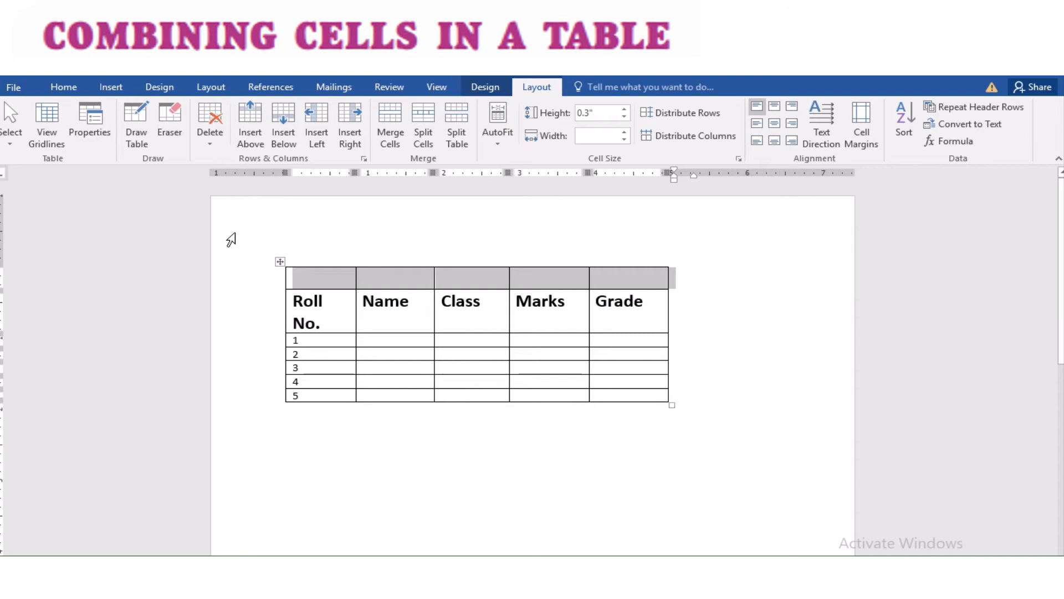
pyautogui.click(391, 136)
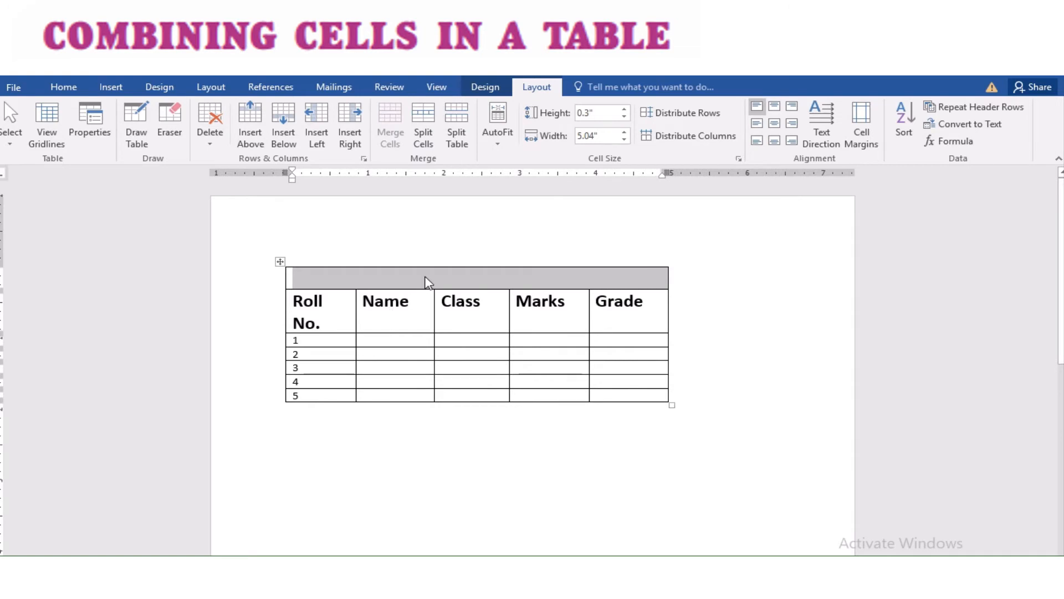
# Step: Enter the title Sacred Heart Convent School in the merged top cell
pyautogui.click(426, 277)
pyautogui.write('S')
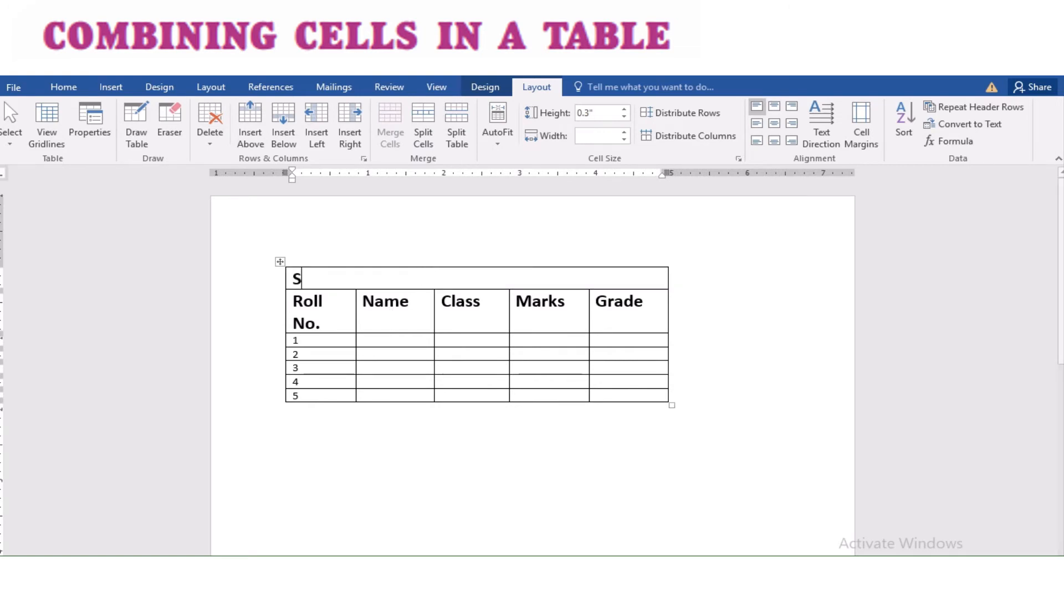
pyautogui.write('acre')
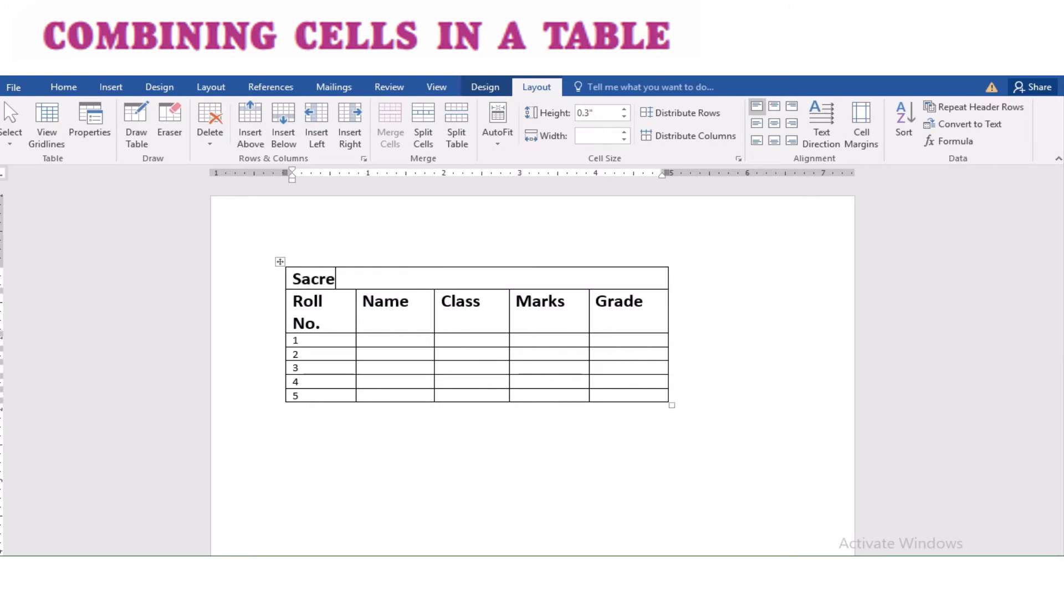
pyautogui.write('d Heart C')
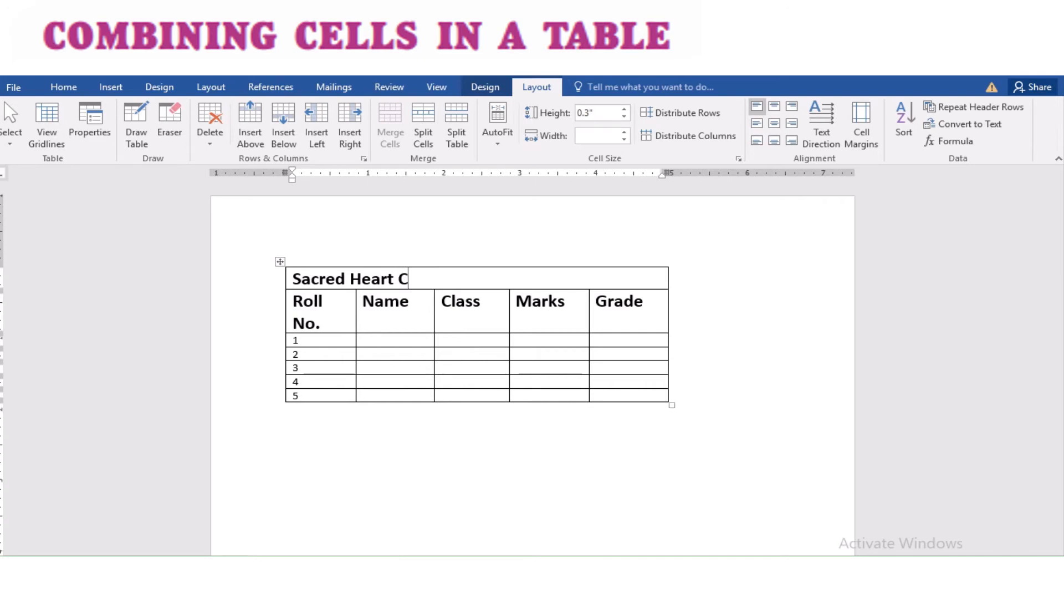
pyautogui.write('onent')
pyautogui.click(427, 277)
pyautogui.write('v')
pyautogui.press('Right')
pyautogui.press('Right')
pyautogui.press('Right')
pyautogui.press('Right')
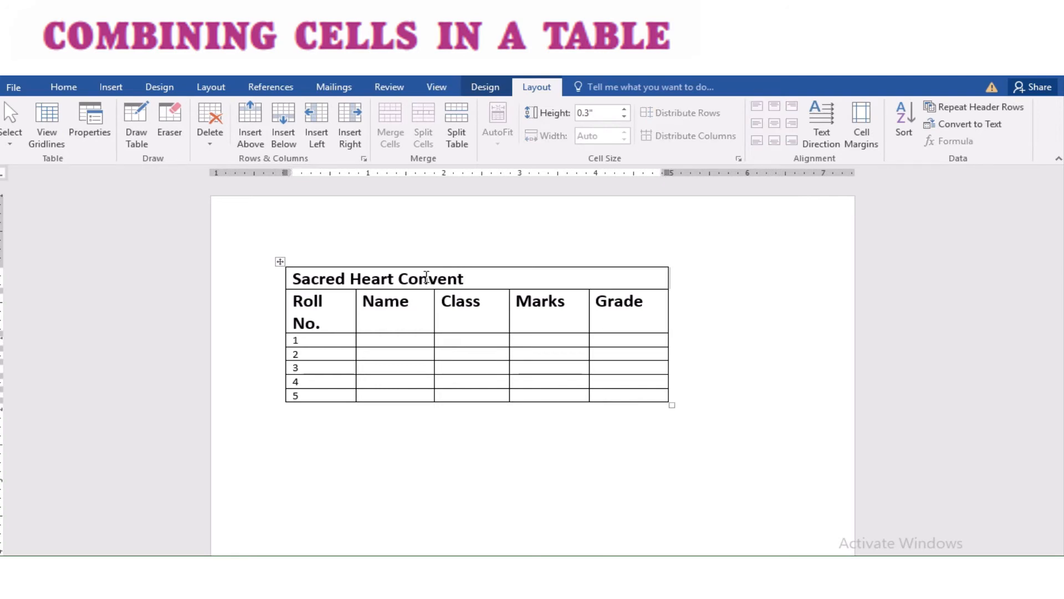
pyautogui.press('Left')
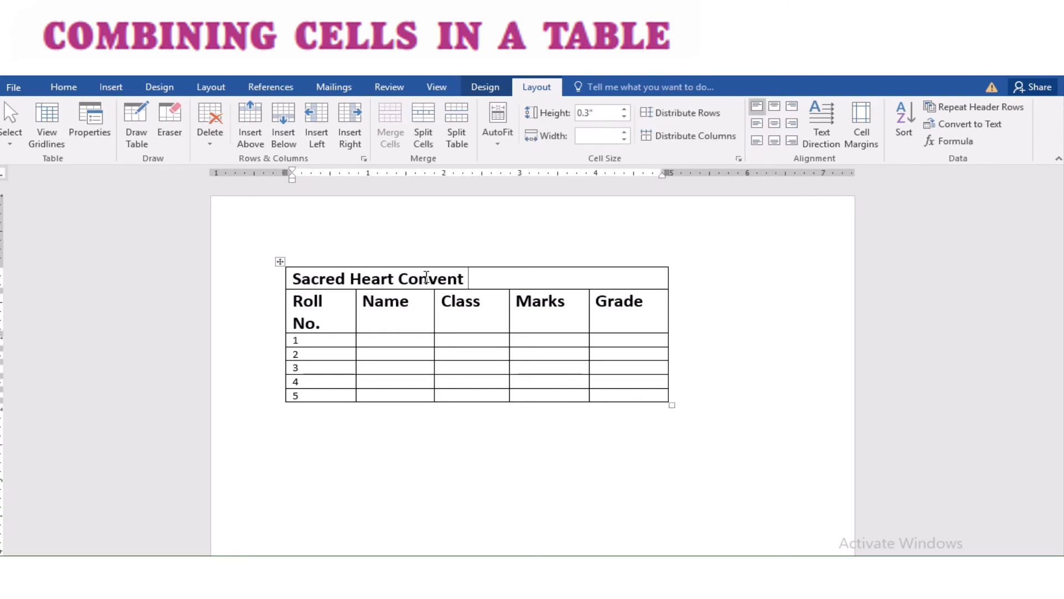
pyautogui.write('School')
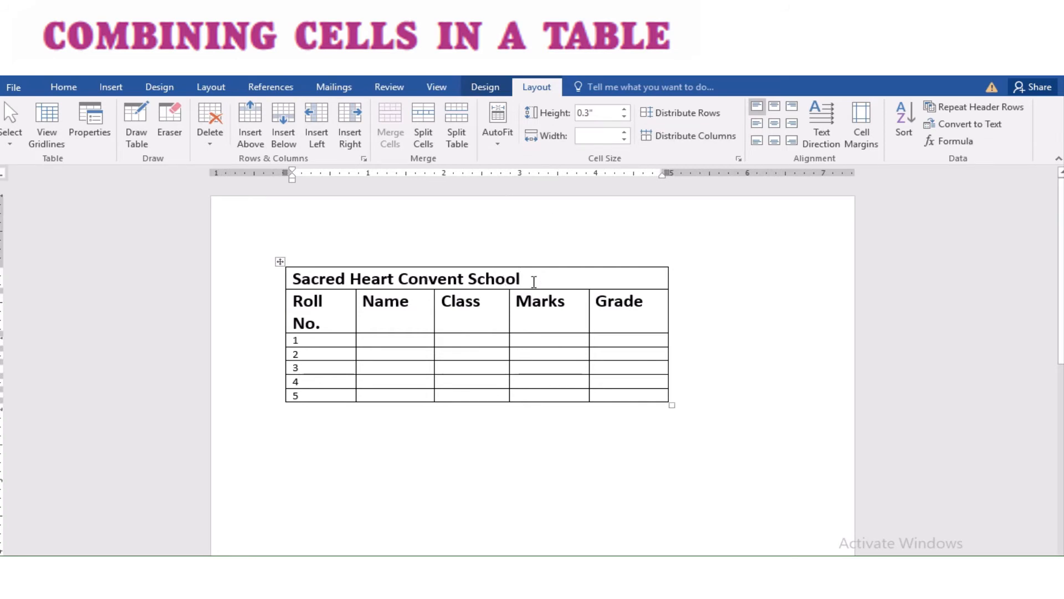
# Step: Center the school title in its cell and narrow the Roll No. column
pyautogui.moveTo(534, 281); pyautogui.dragTo(292, 280)
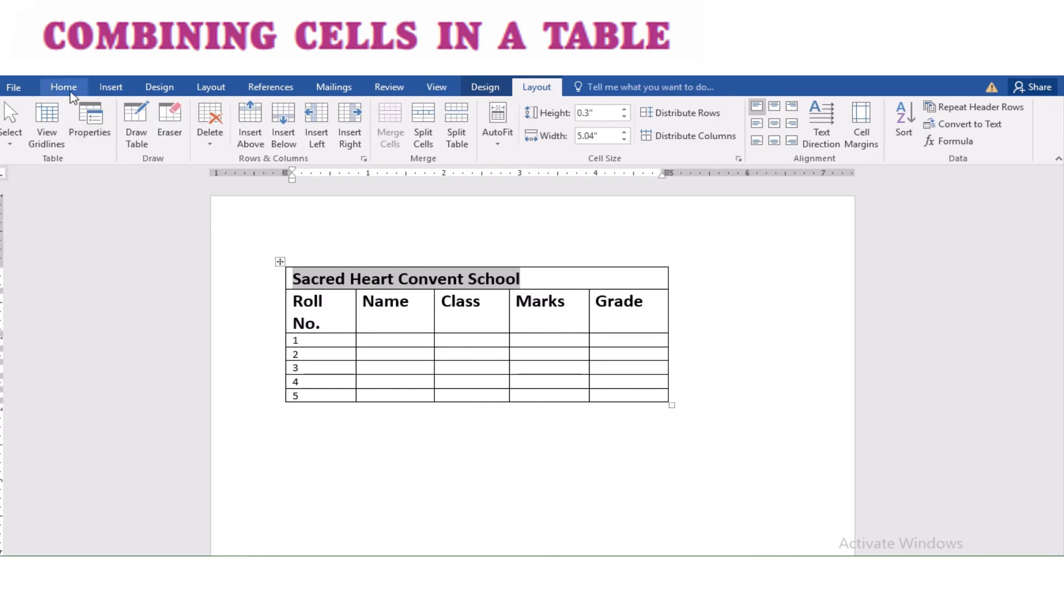
pyautogui.click(71, 94)
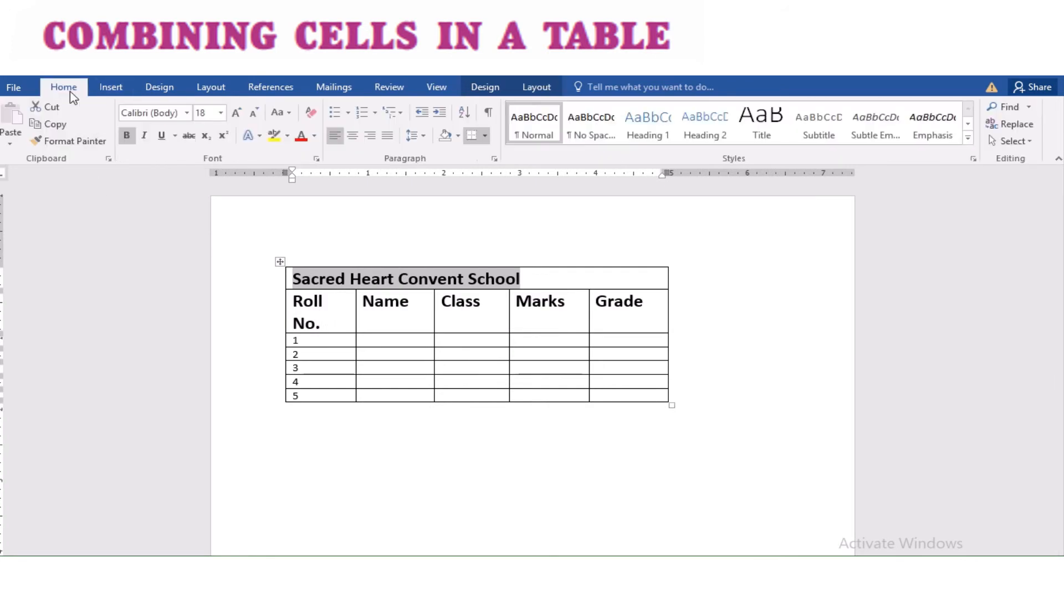
pyautogui.click(353, 137)
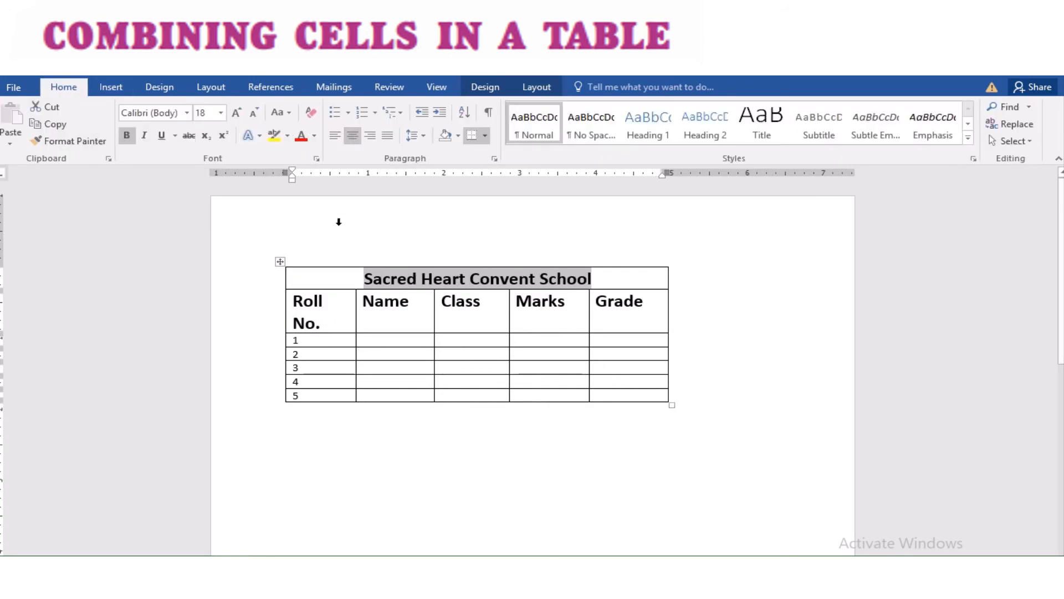
pyautogui.click(363, 246)
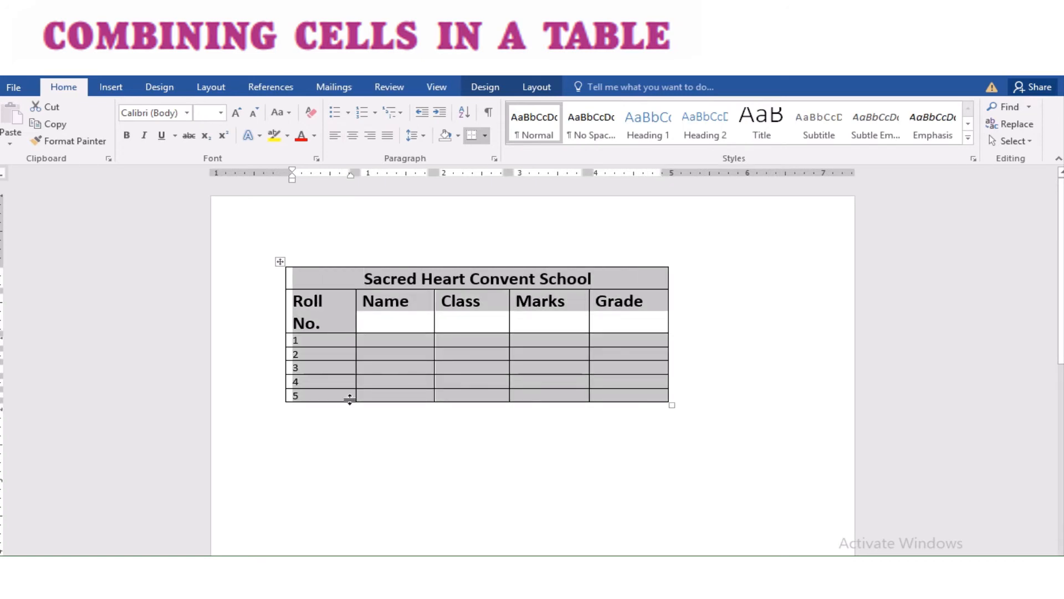
pyautogui.click(346, 385)
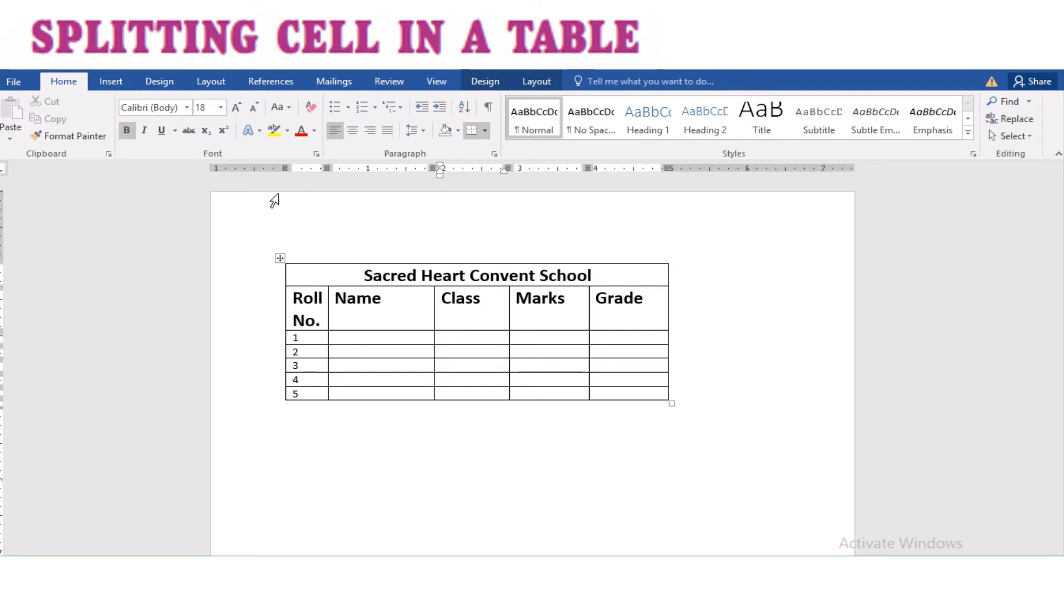
# Step: Split the Marks header cell into 1 column and 2 rows
pyautogui.click(524, 317)
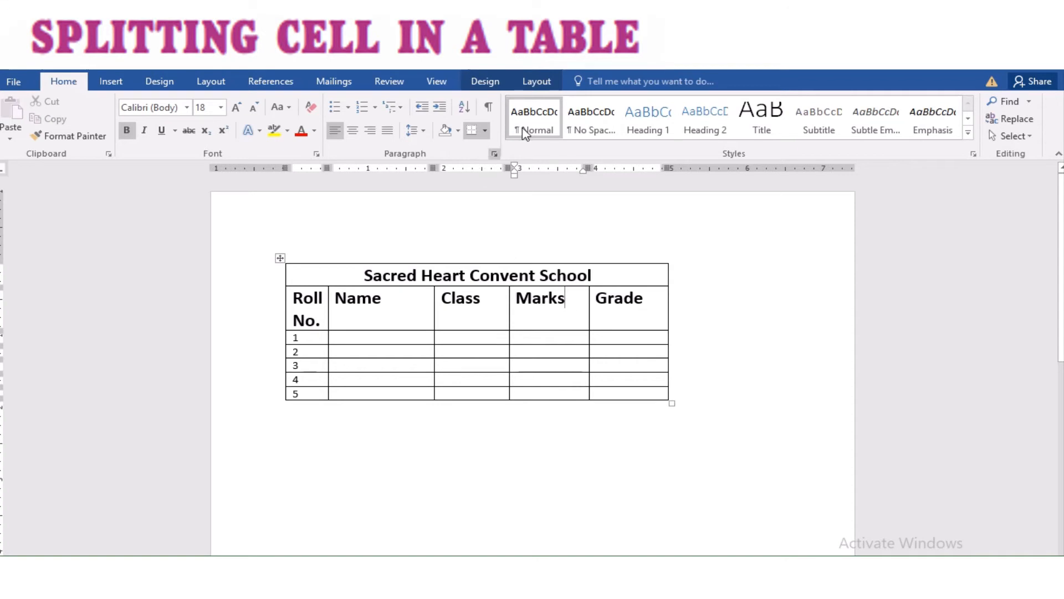
pyautogui.click(539, 82)
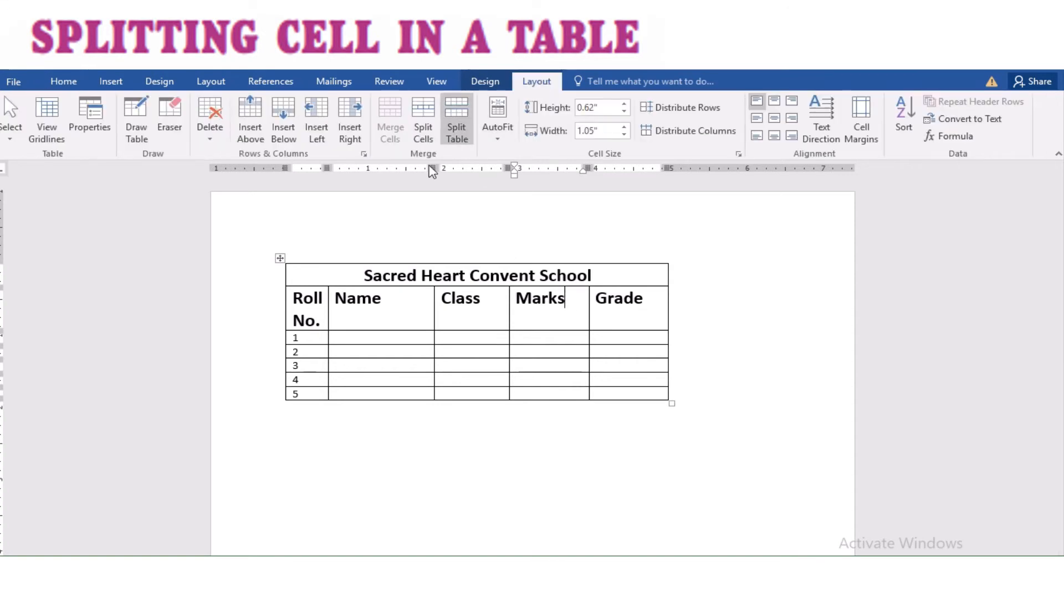
pyautogui.click(435, 130)
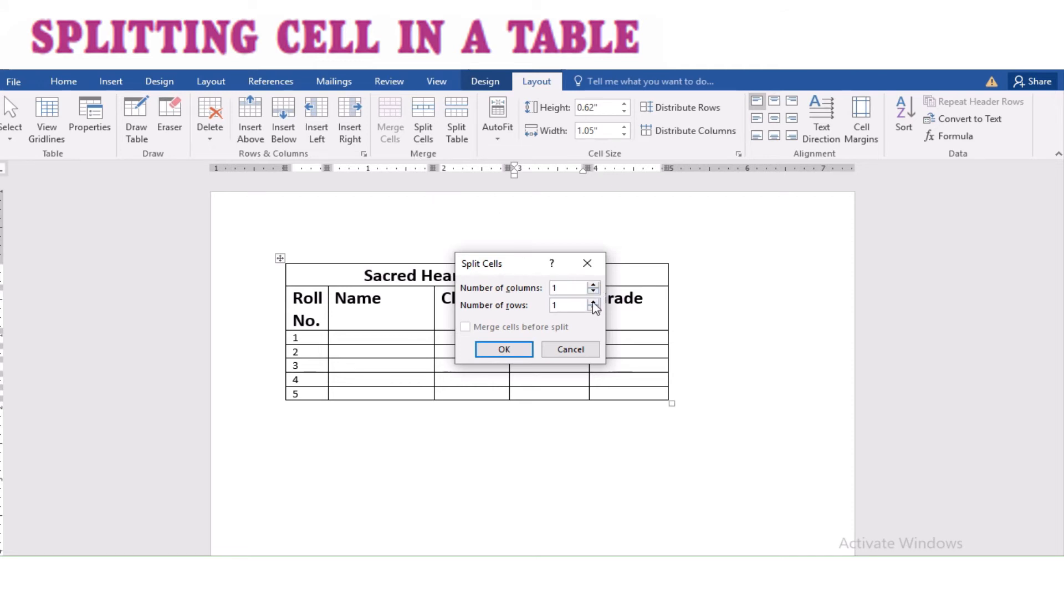
pyautogui.click(594, 303)
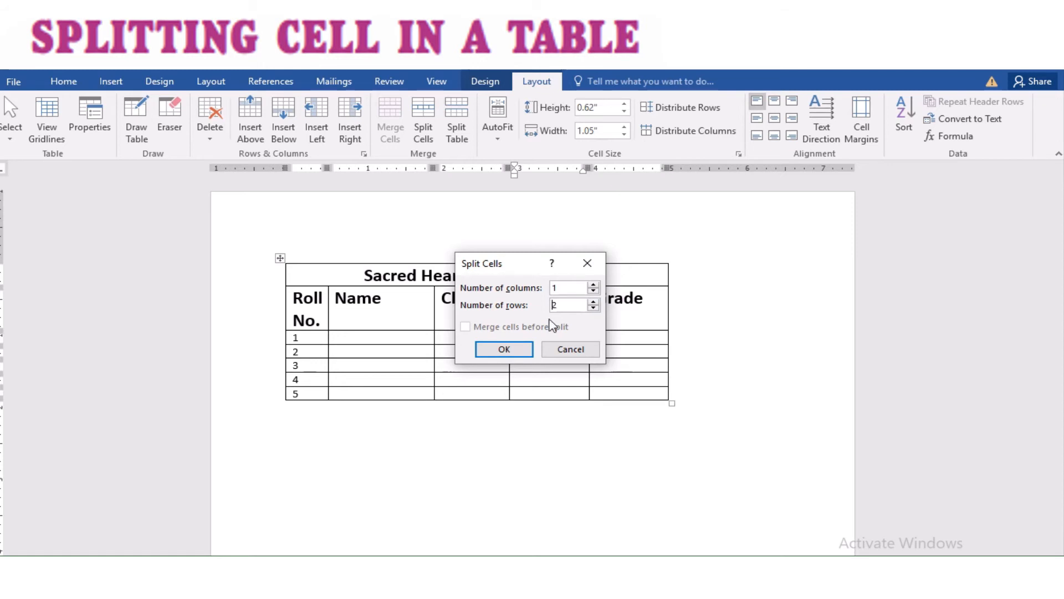
pyautogui.click(504, 349)
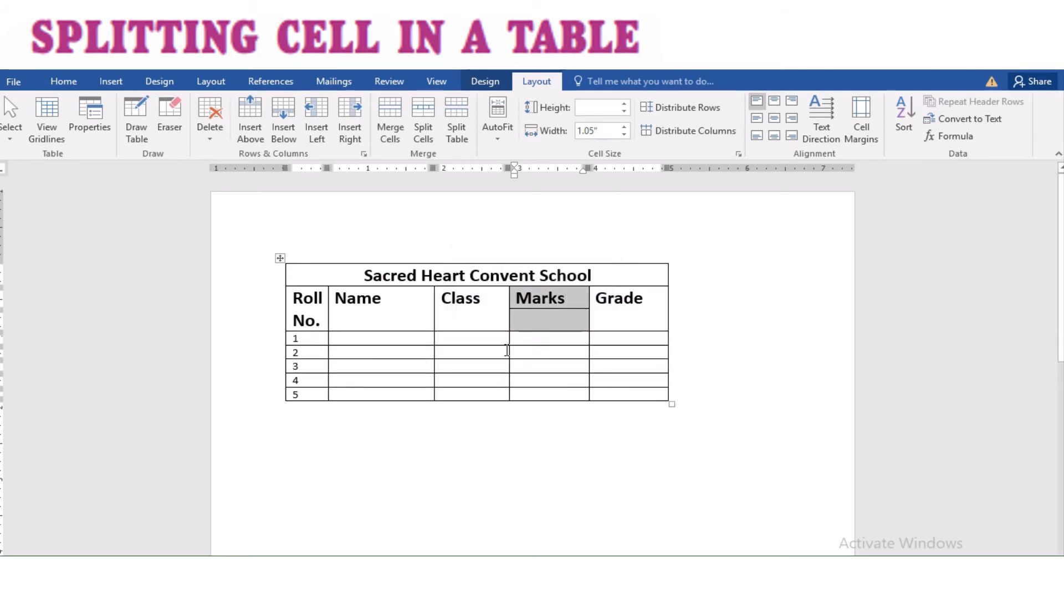
# Step: Enter 500 in the new cell below Marks
pyautogui.click(559, 324)
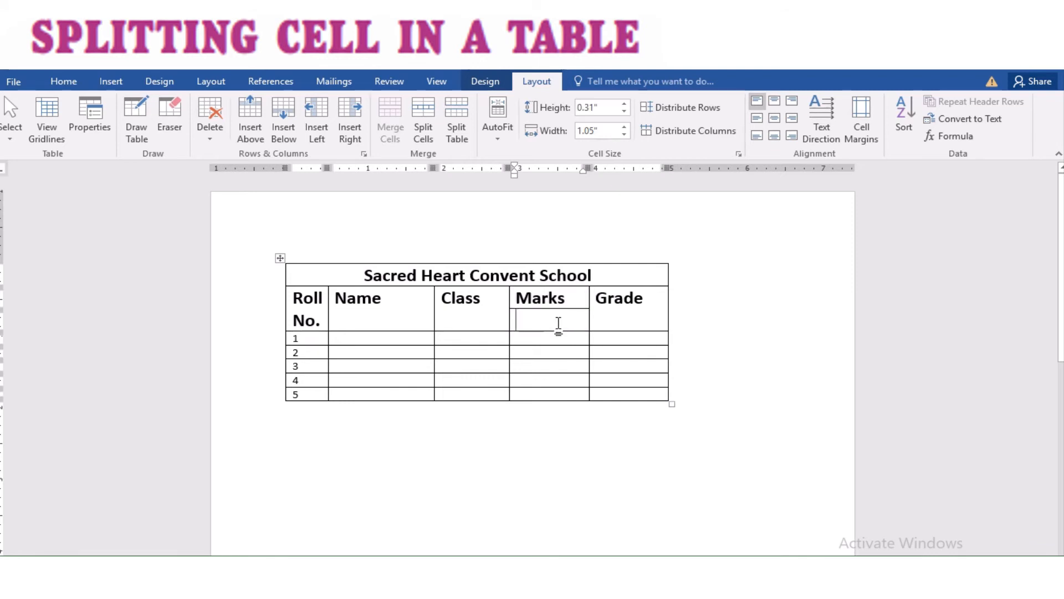
pyautogui.write('500')
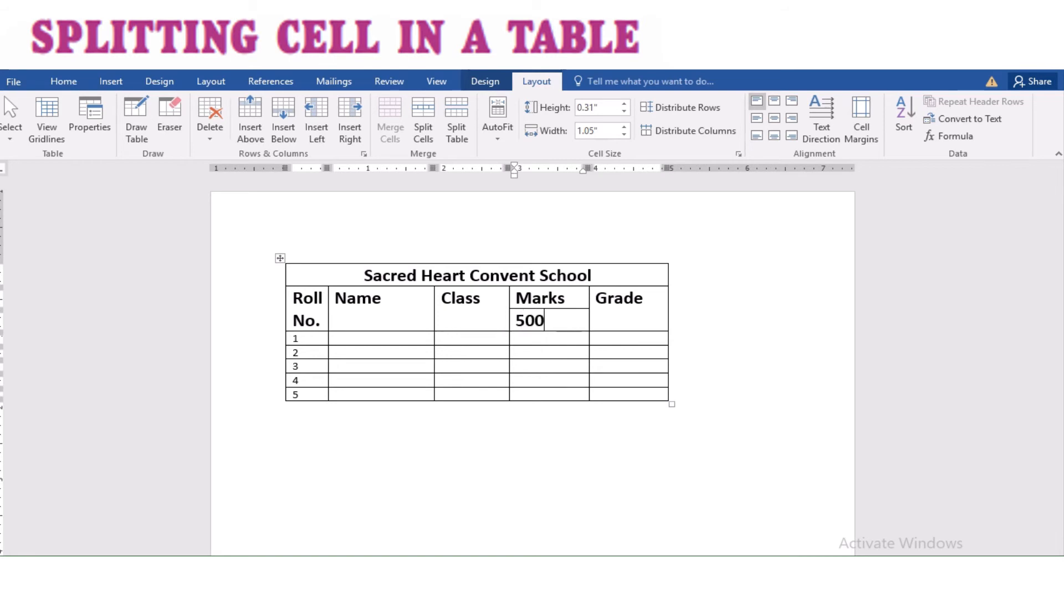